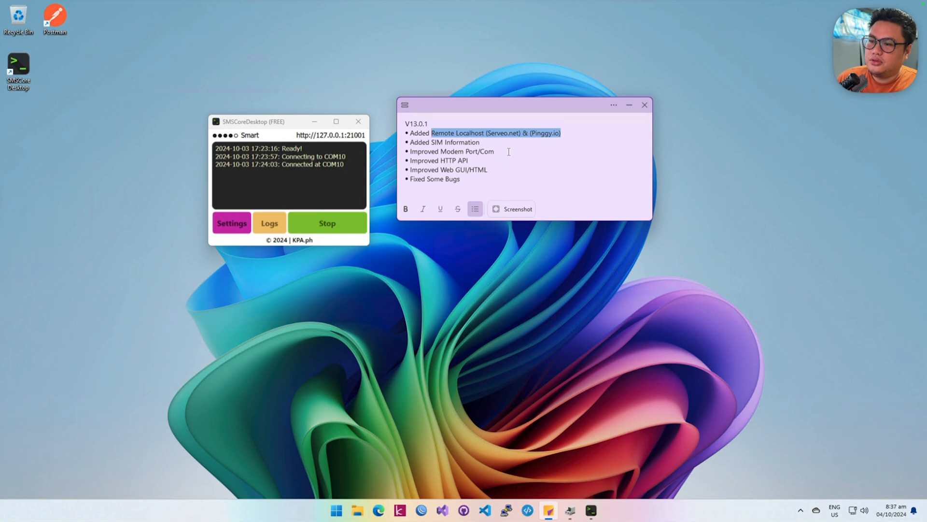
Step: Review the V13.0.1 release note, highlighting the Serveo.net mention and going over the SIM Information entry
click(518, 140)
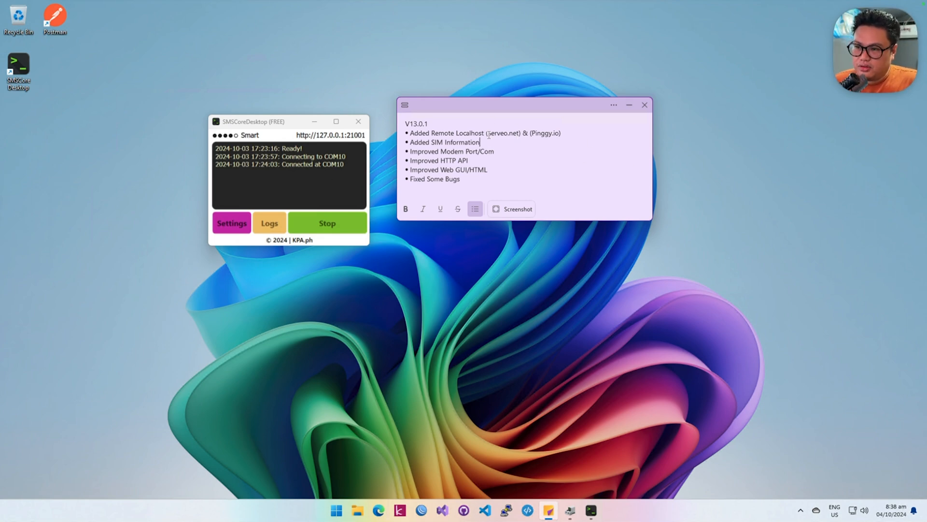
drag(486, 134, 513, 133)
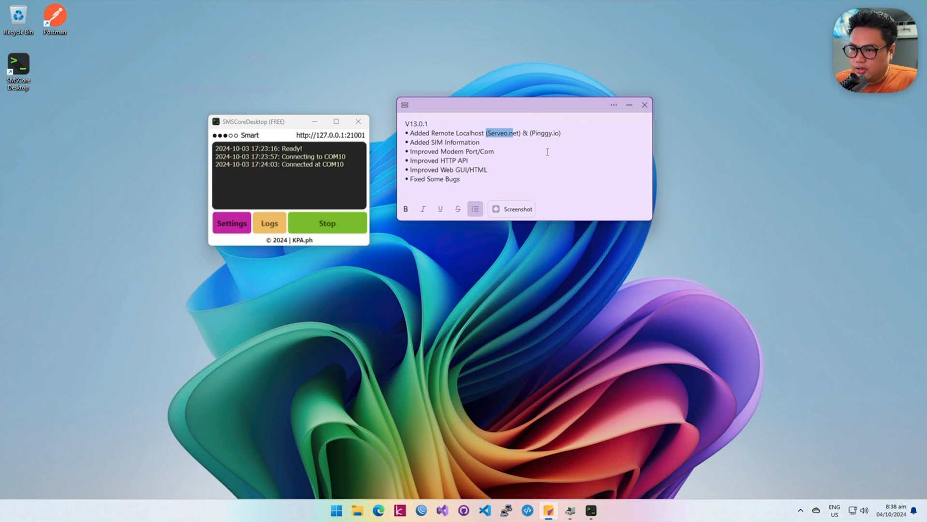
click(421, 142)
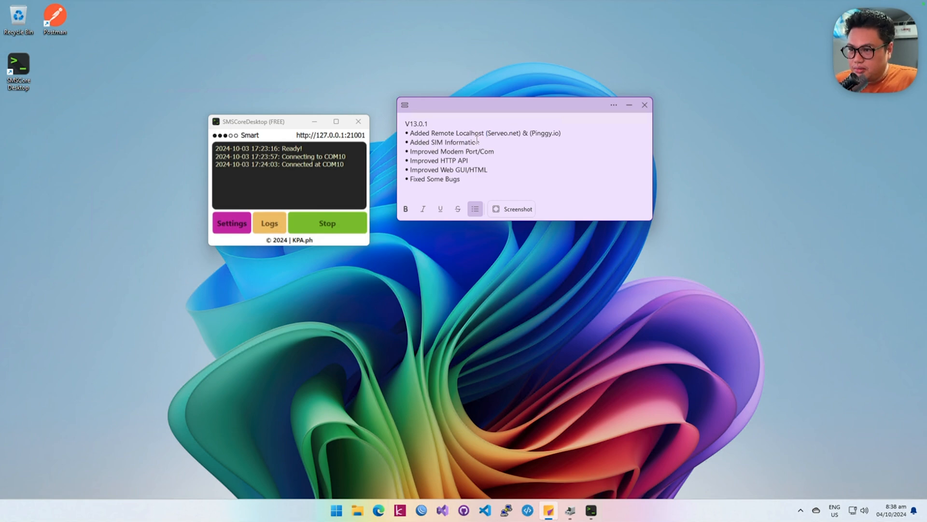
drag(480, 142, 478, 172)
click(507, 164)
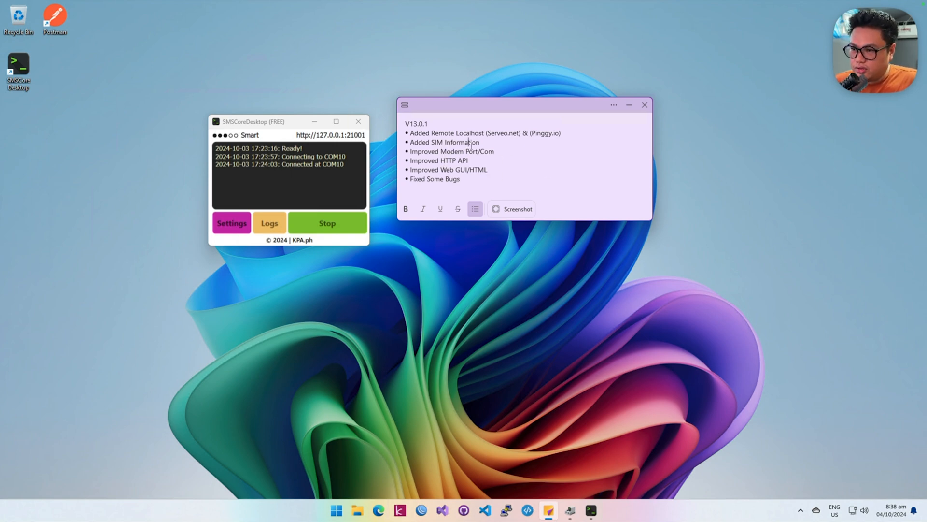
Step: View the SIM card information for the connected Smart network, and dismiss the message
click(256, 136)
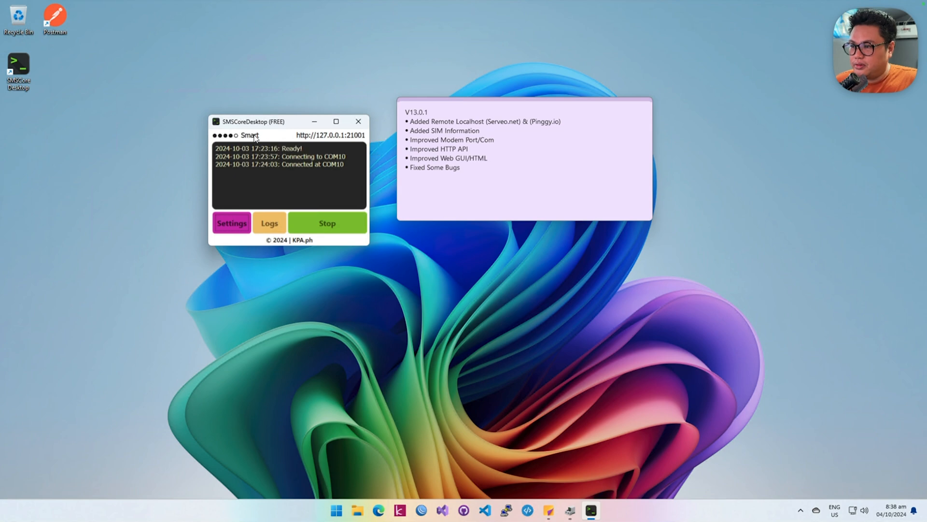
double_click(255, 138)
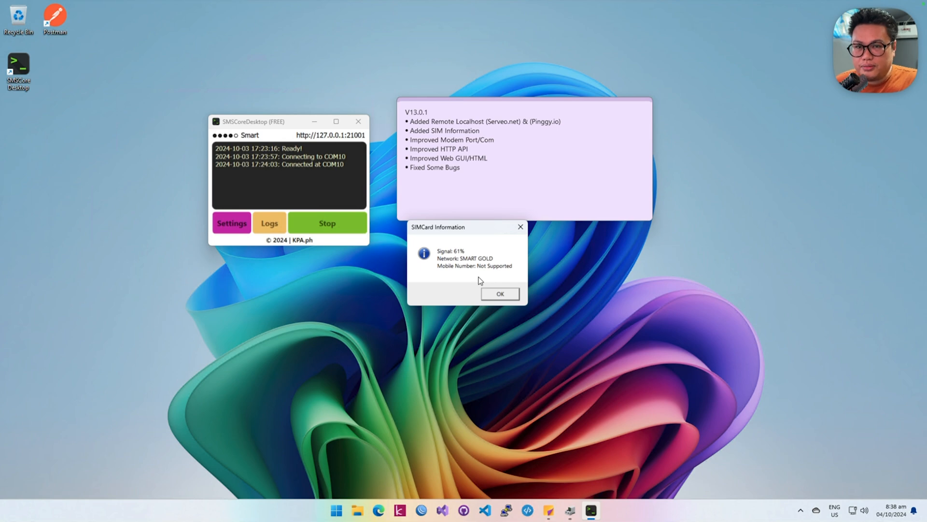
click(501, 297)
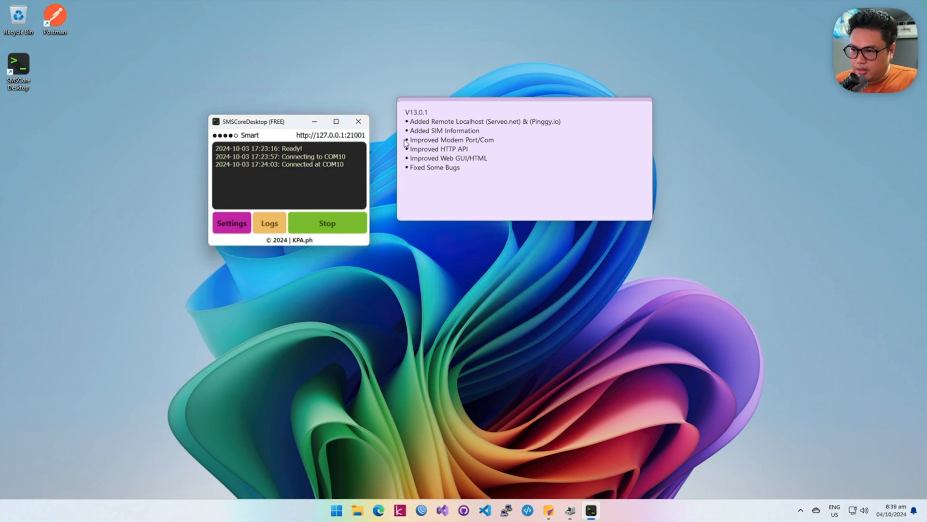
Step: Open Device Manager beside the SMSCoreDesktop window and expand the Ports (COM & LPT) category
key(super)
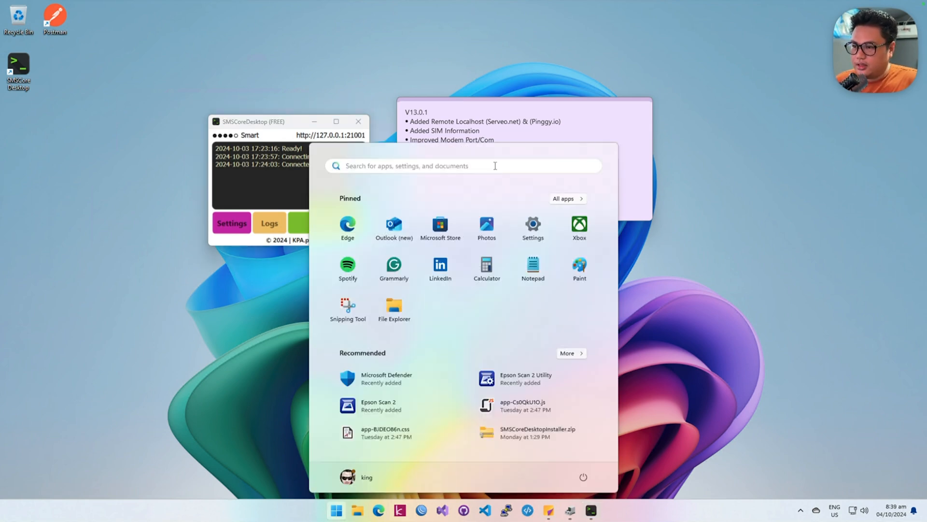
text(devi)
key(Return)
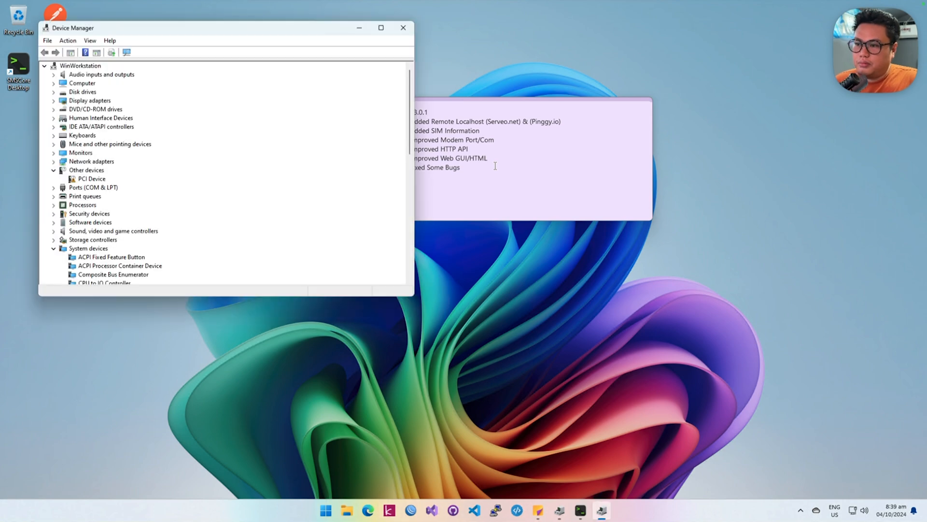
drag(314, 34, 715, 188)
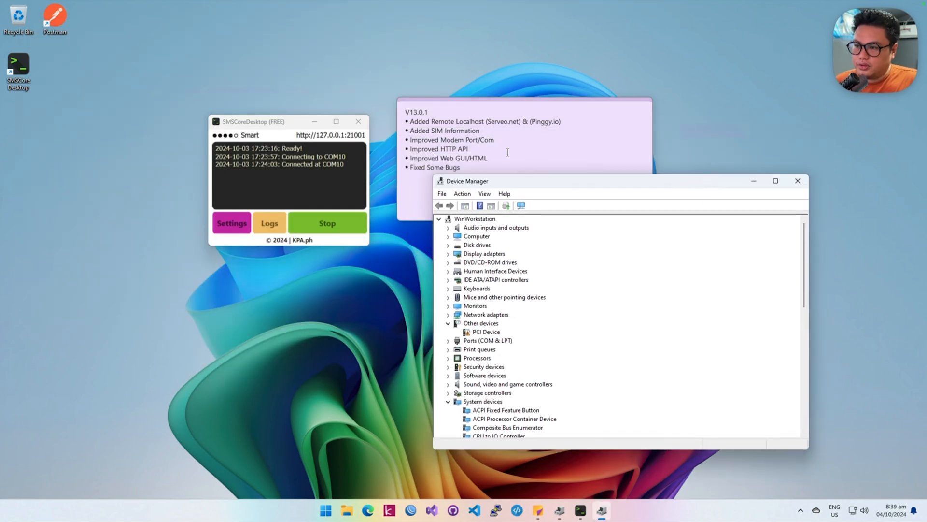
click(454, 150)
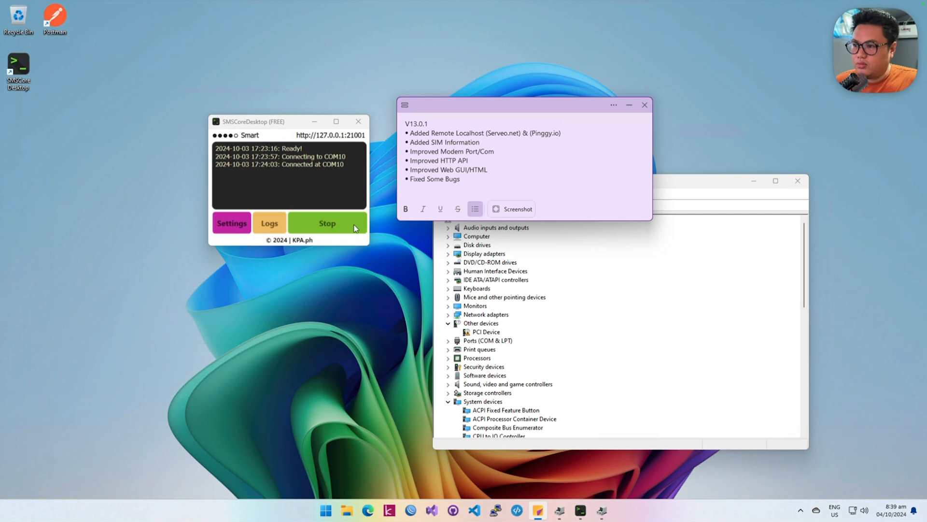
click(449, 341)
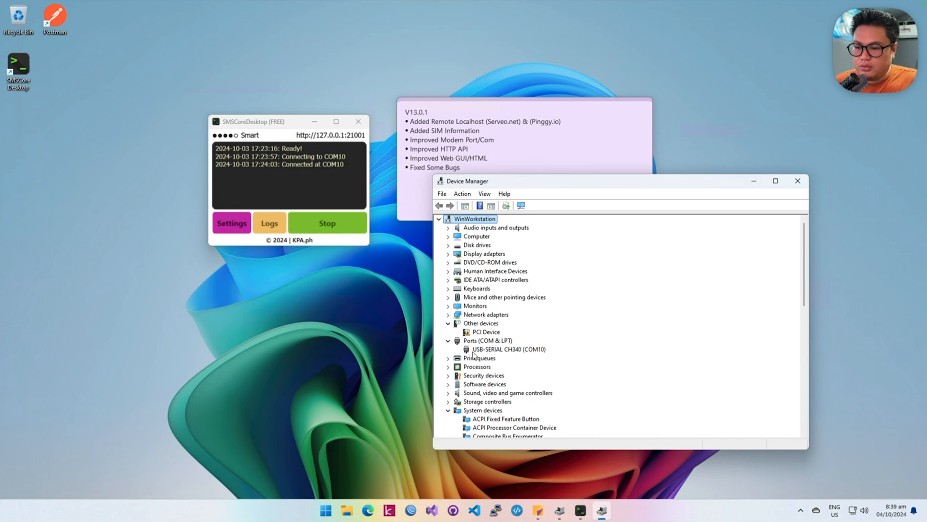
Step: Open the SMSCoreDesktop settings and view the available USB modem ports without changing the selection
click(239, 216)
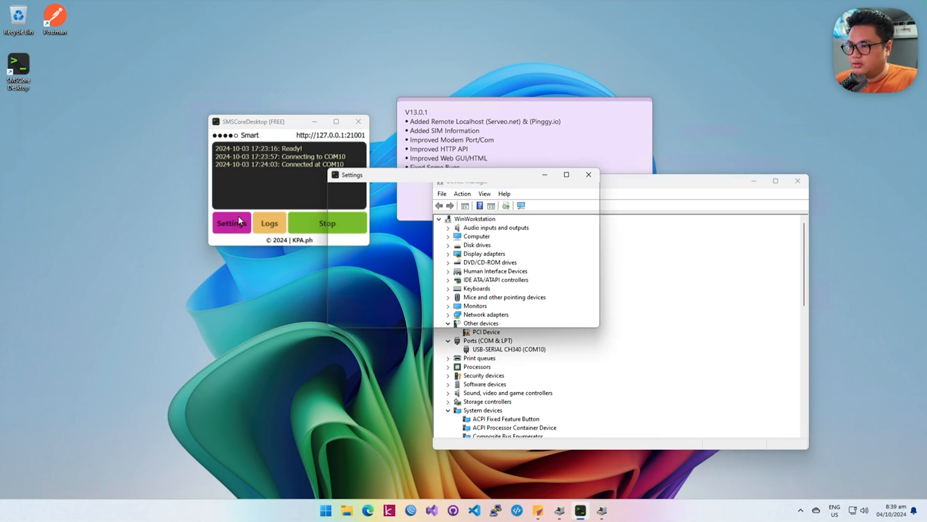
drag(491, 182, 354, 184)
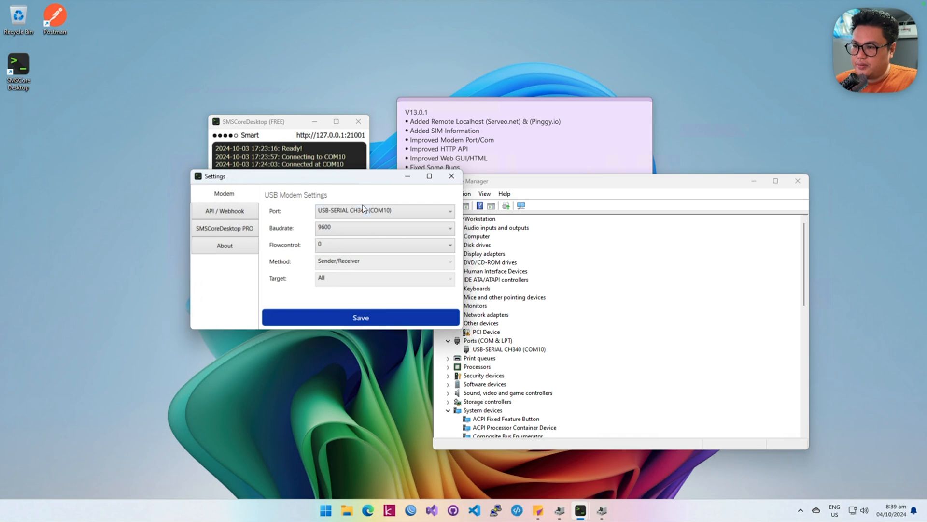
click(367, 211)
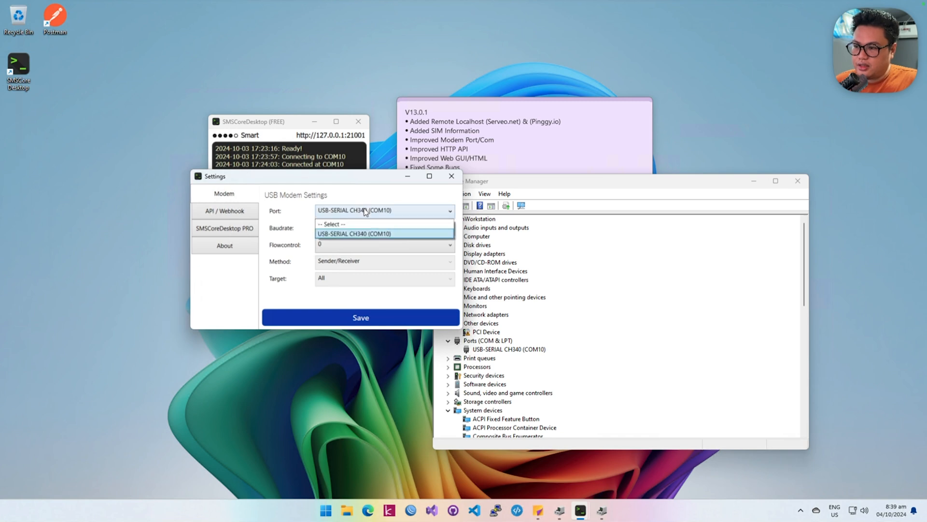
click(604, 192)
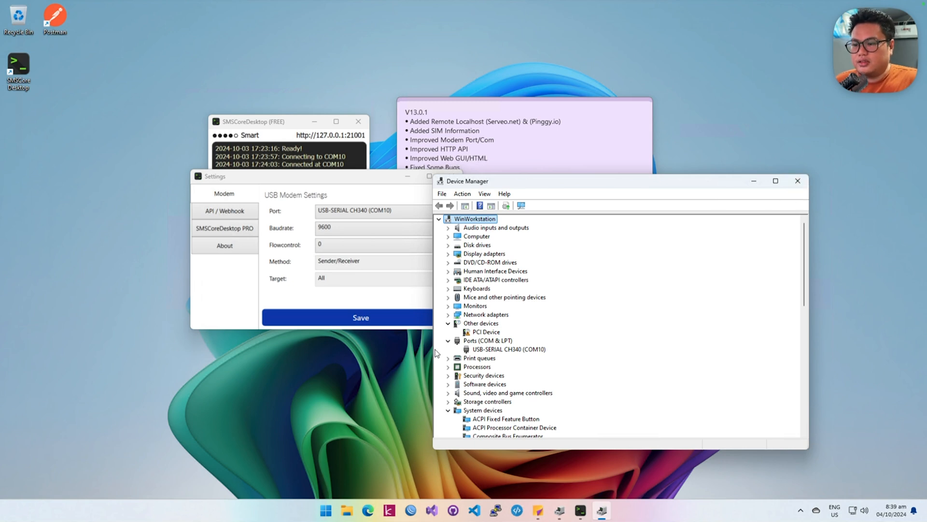
Step: Compare the USB-SERIAL CH340 device in Device Manager with the modem port list, and close both Device Manager and the settings
click(483, 351)
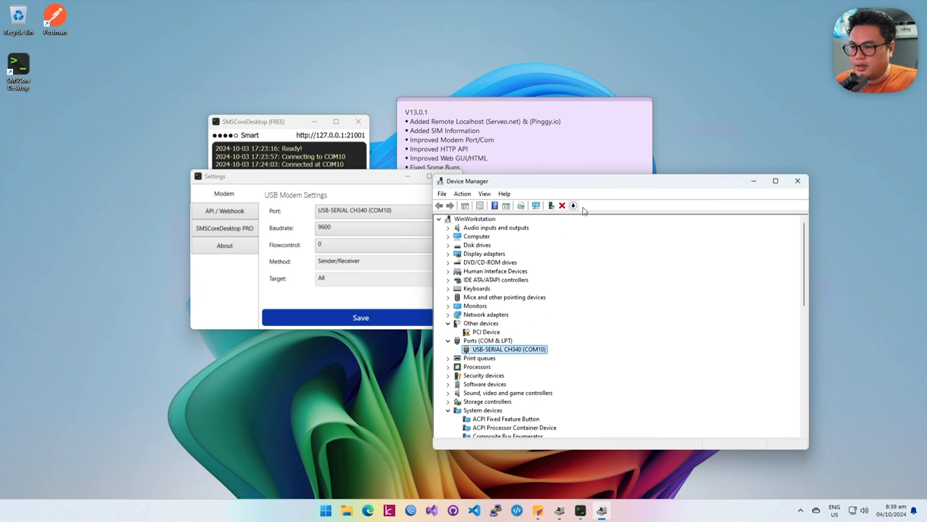
click(364, 212)
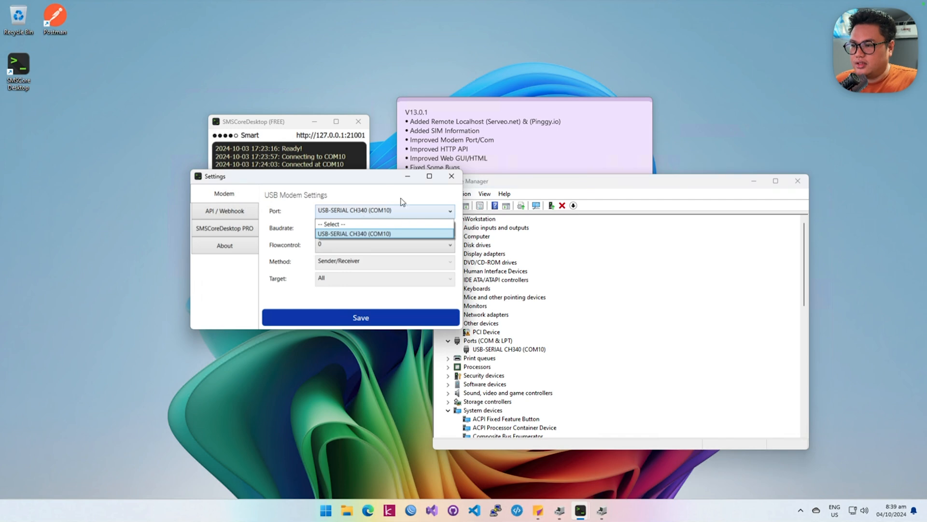
click(379, 180)
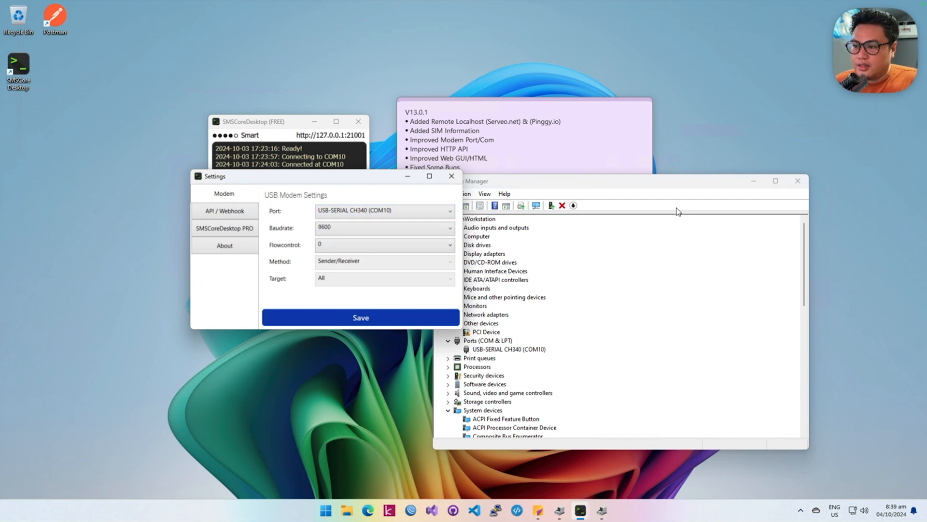
click(504, 350)
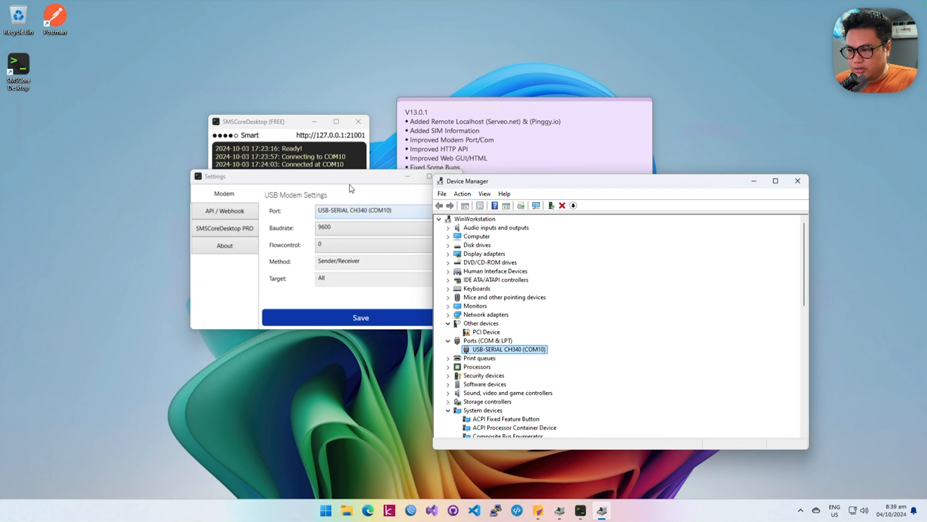
click(802, 184)
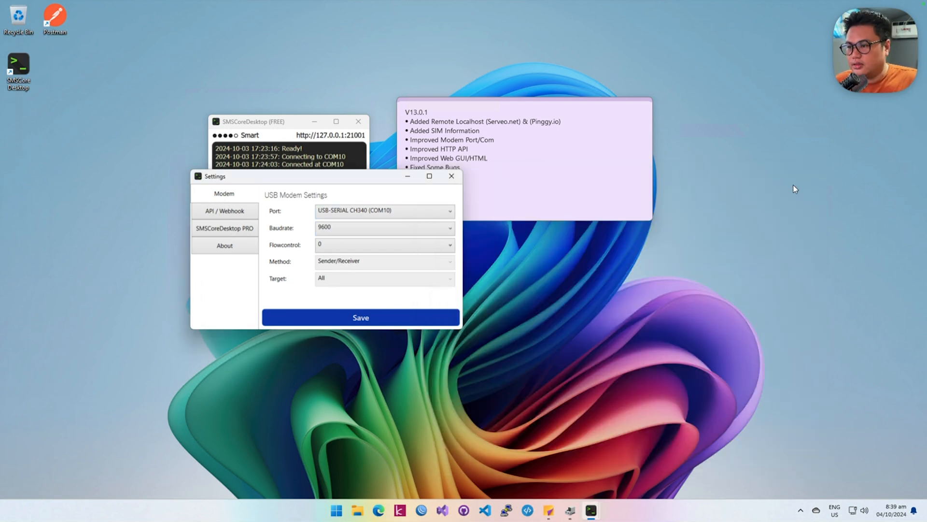
click(451, 177)
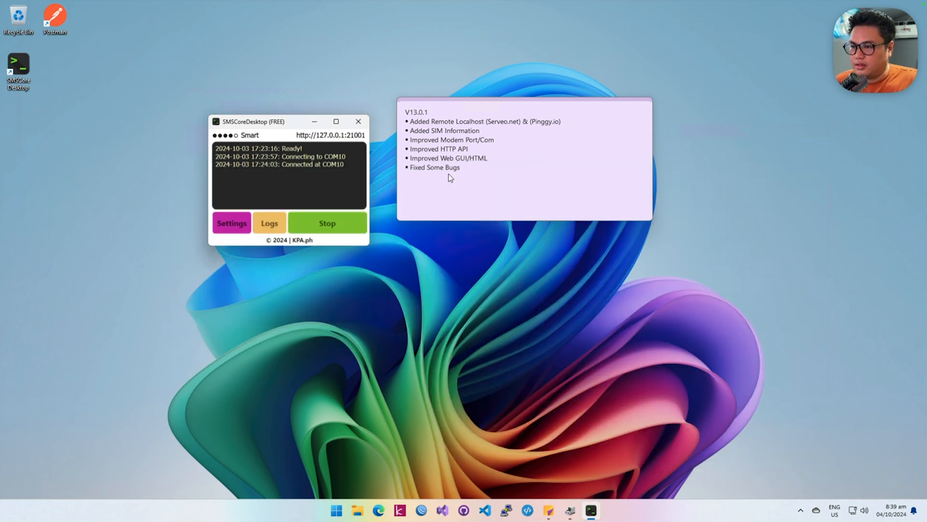
Step: Review the HTTP API and Web GUI/HTML entries in the V13.0.1 release note
click(443, 149)
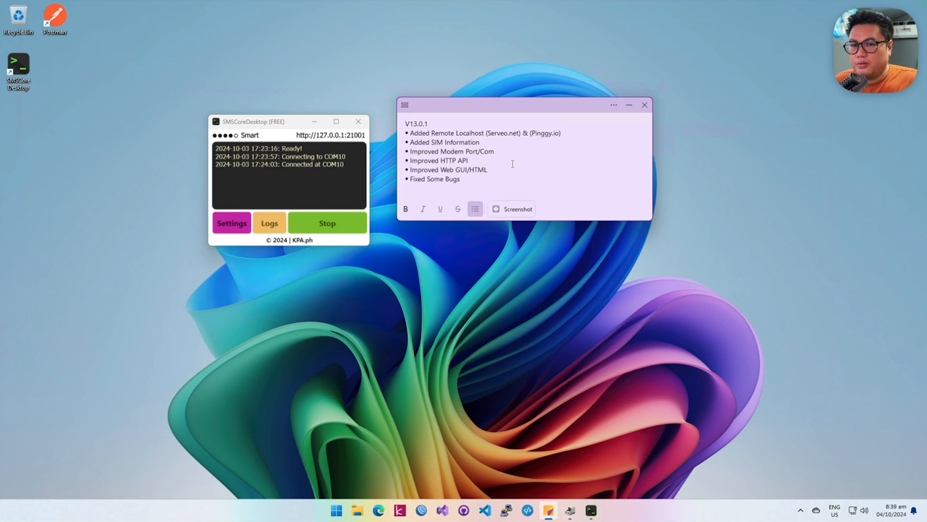
click(419, 170)
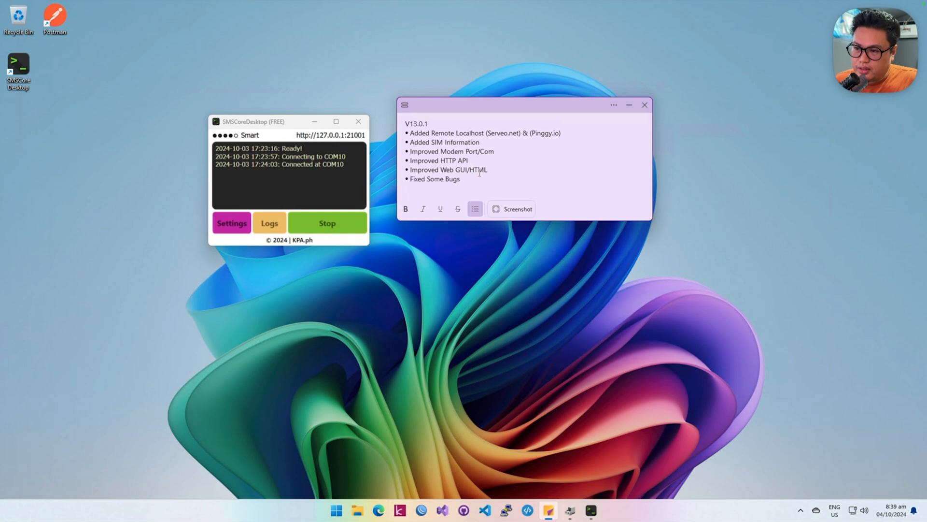
click(497, 173)
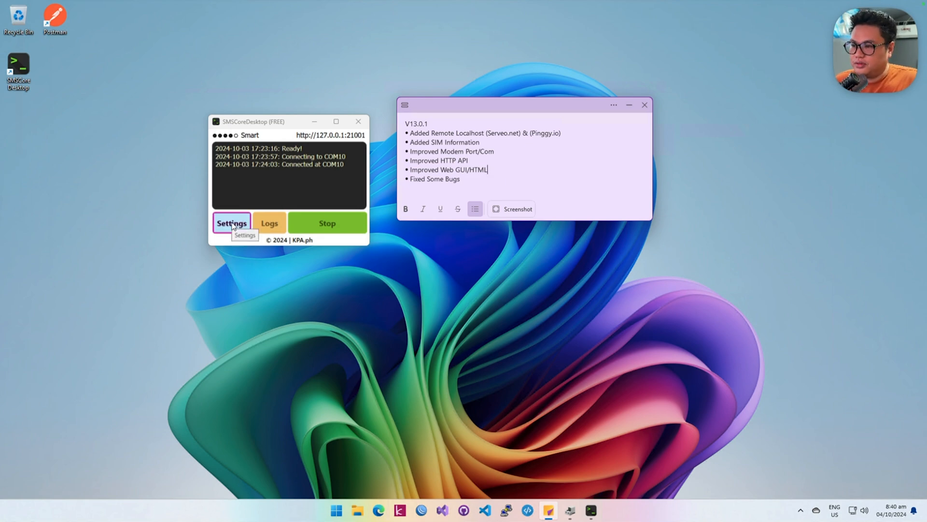
click(346, 136)
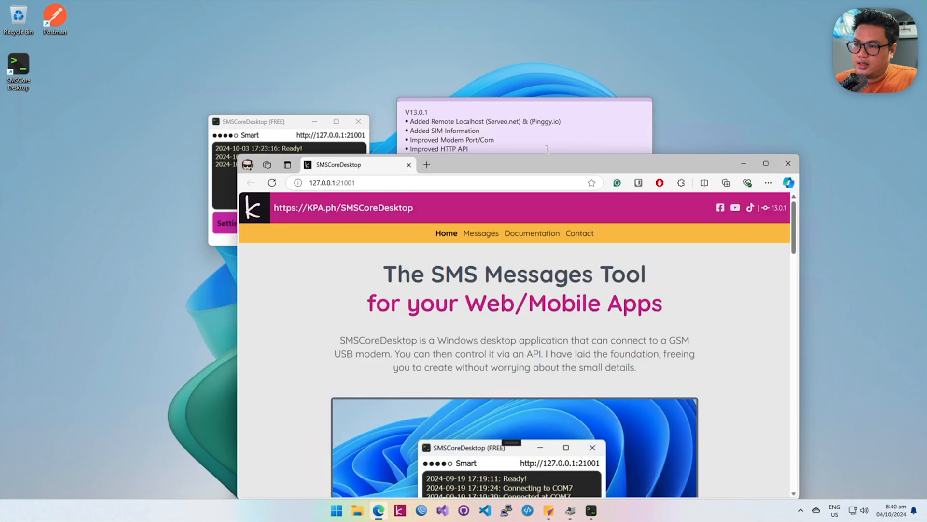
drag(565, 164, 501, 57)
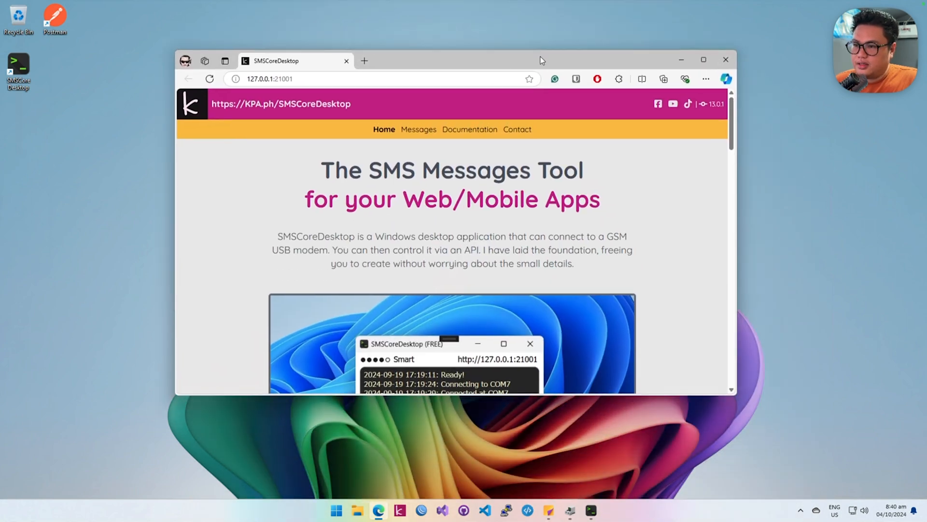
click(419, 129)
click(471, 129)
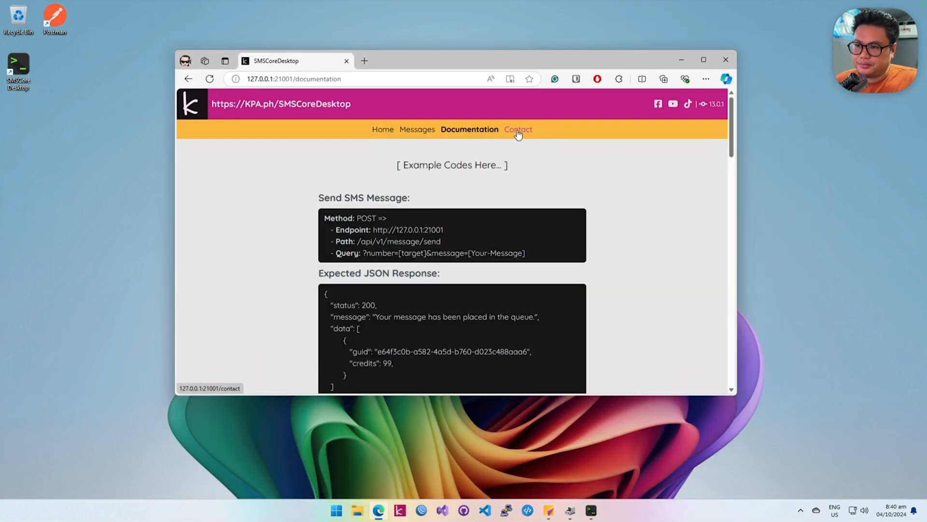
click(518, 130)
Step: Go back to the Messages page and view the inbound and outbound message lists
click(420, 131)
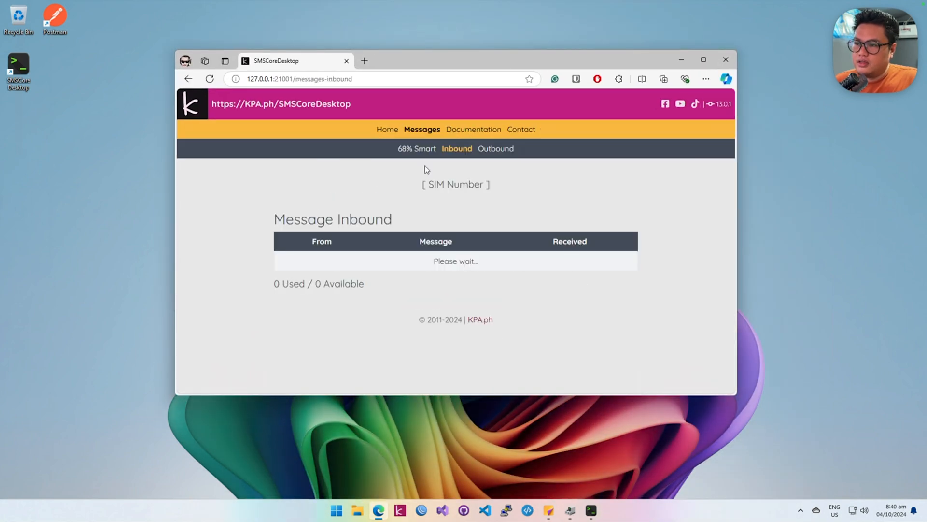
click(506, 150)
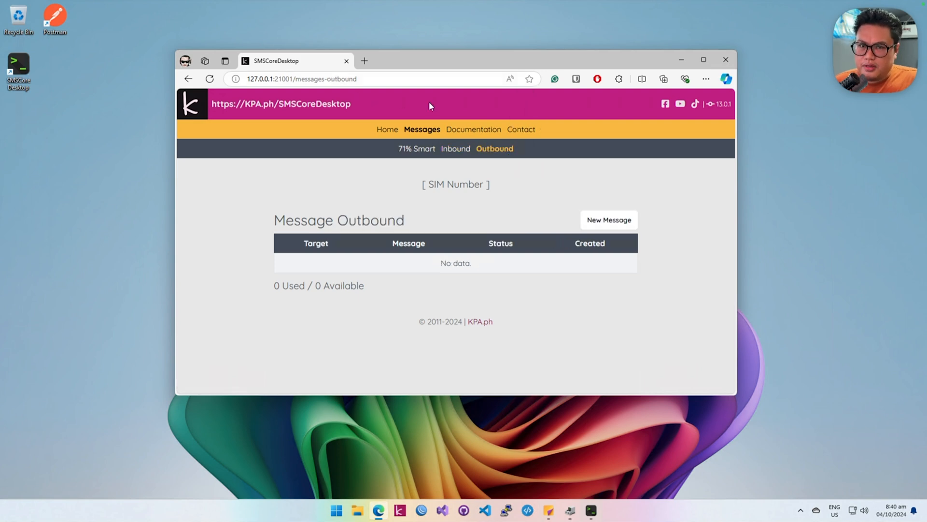
drag(397, 62, 435, 75)
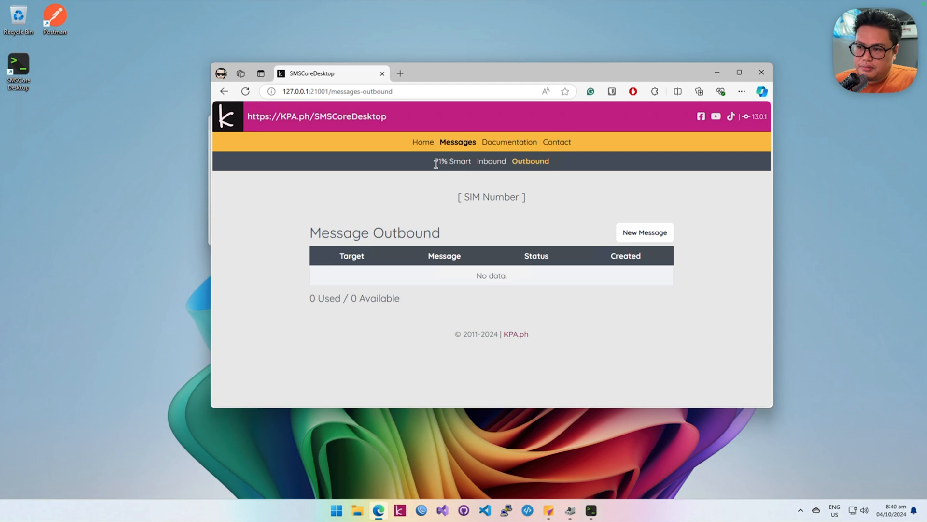
Step: Highlight the Smart signal strength indicator on the outbound page, and return to the inbound message list
drag(434, 161, 477, 168)
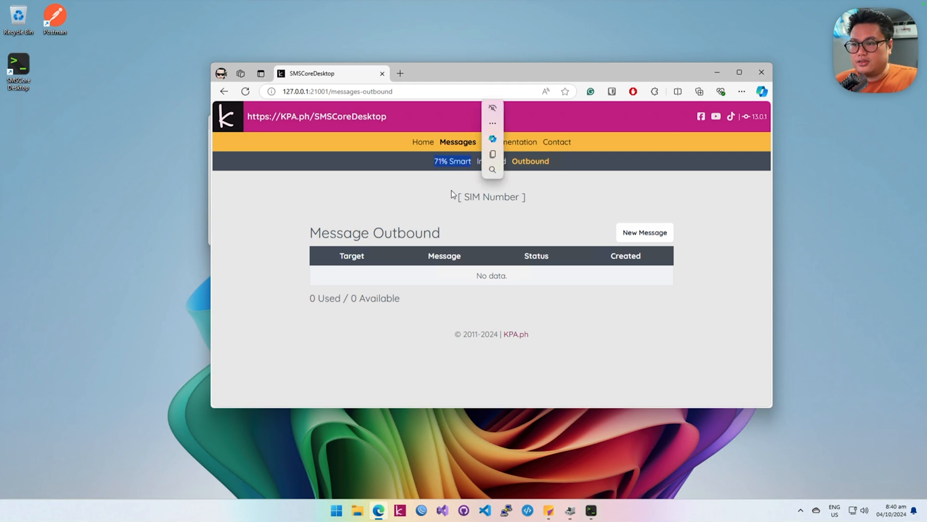
click(439, 169)
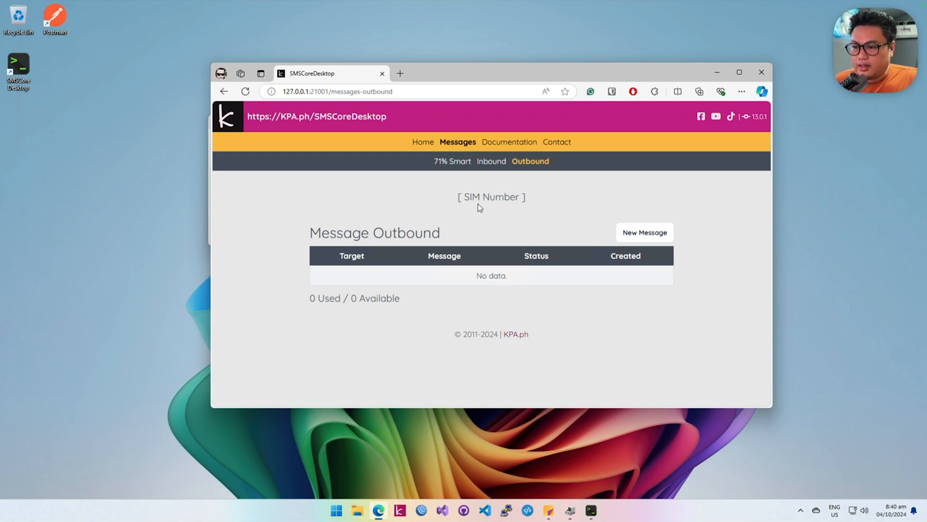
mouse_move(562, 74)
mouse_down()
mouse_move(654, 112)
mouse_move(577, 80)
mouse_up()
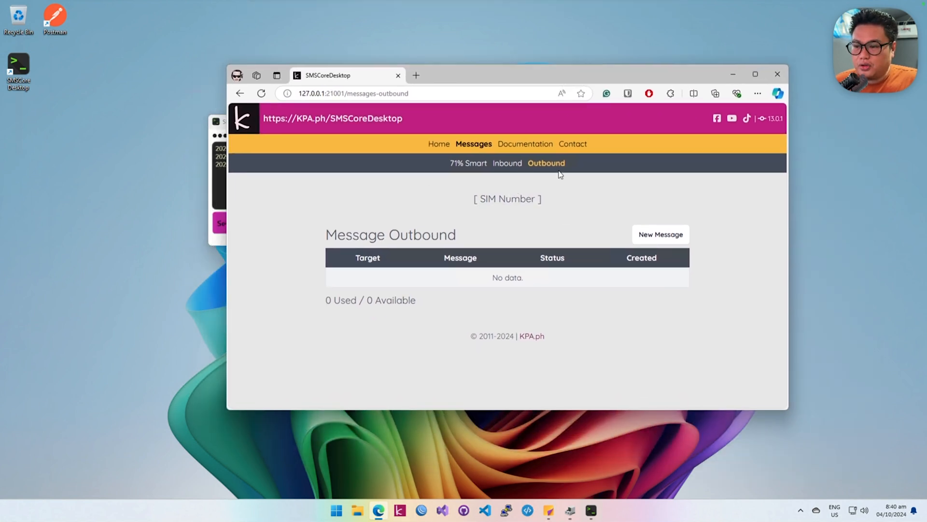
click(513, 164)
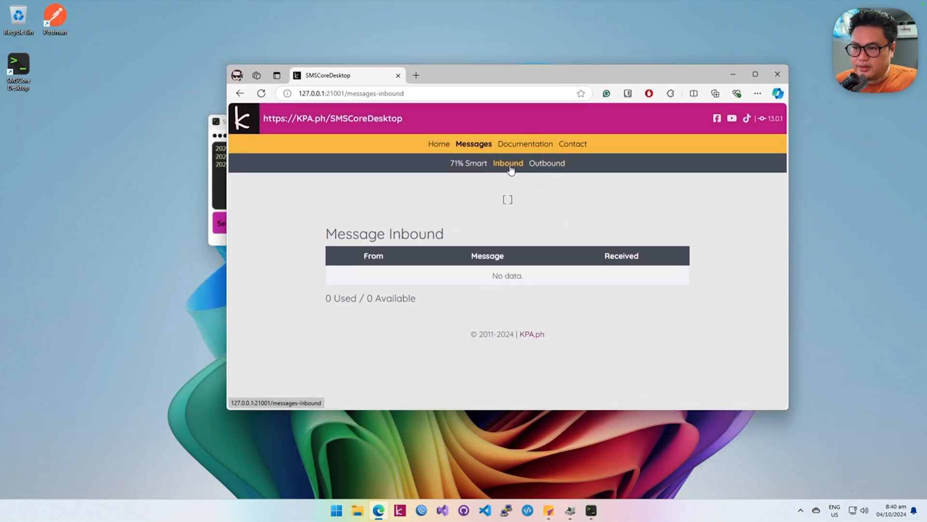
Step: Open the web interface's Documentation page and look through the Send SMS Message and Verify Send SMS Message examples
click(530, 166)
click(514, 164)
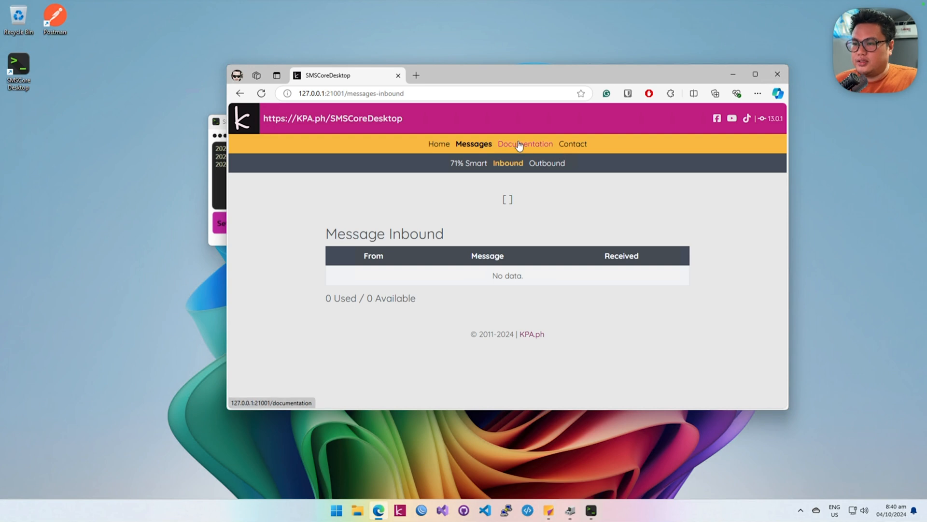
click(529, 147)
scroll(482, 252, down, 3)
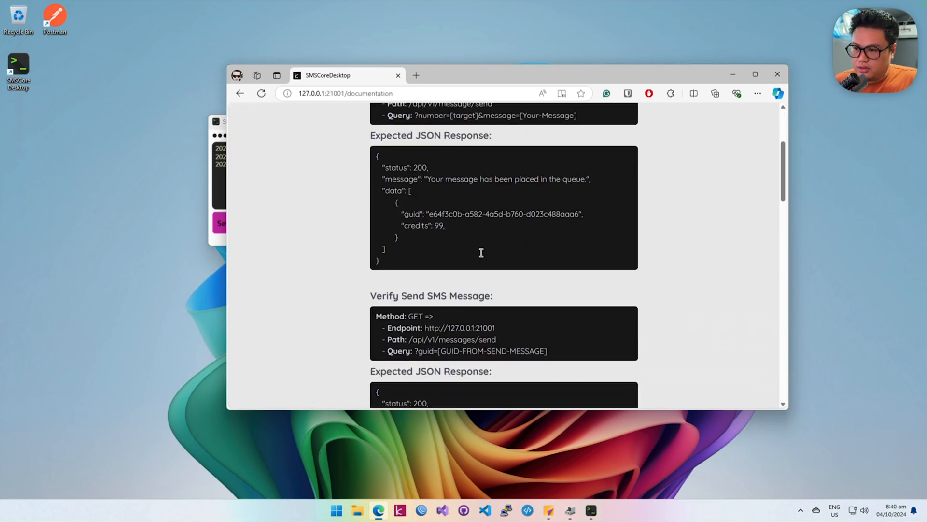
scroll(480, 256, up, 3)
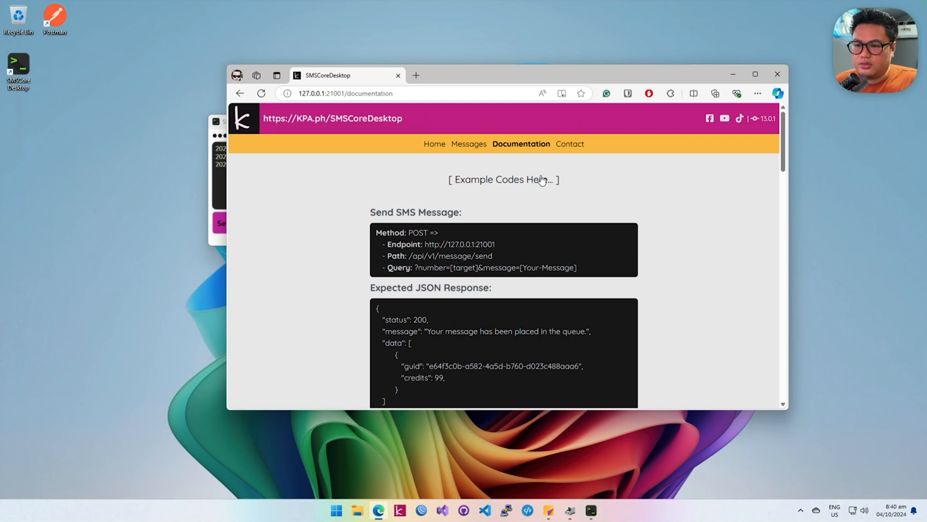
Step: Look through the Home page of the web interface down to the modem recommendations, and close the browser
click(435, 143)
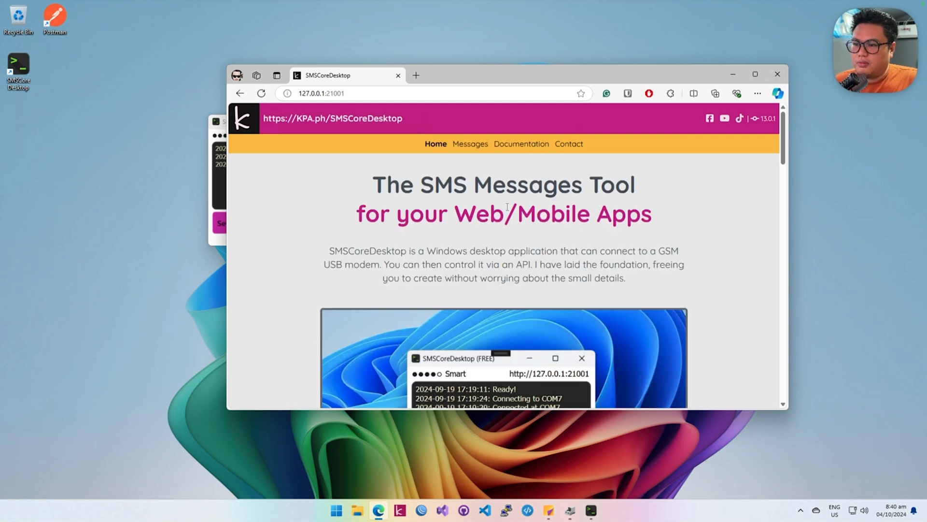
scroll(507, 213, down, 15)
scroll(509, 215, down, 7)
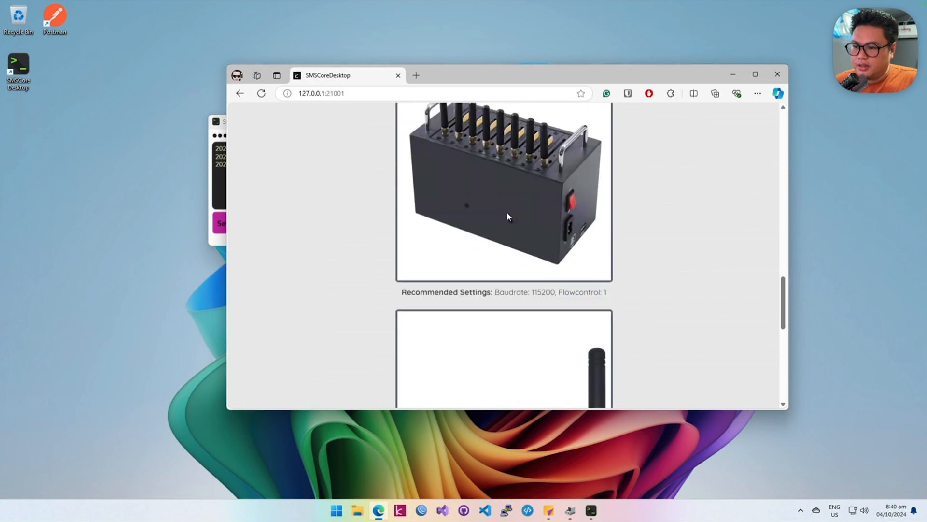
scroll(509, 216, up, 3)
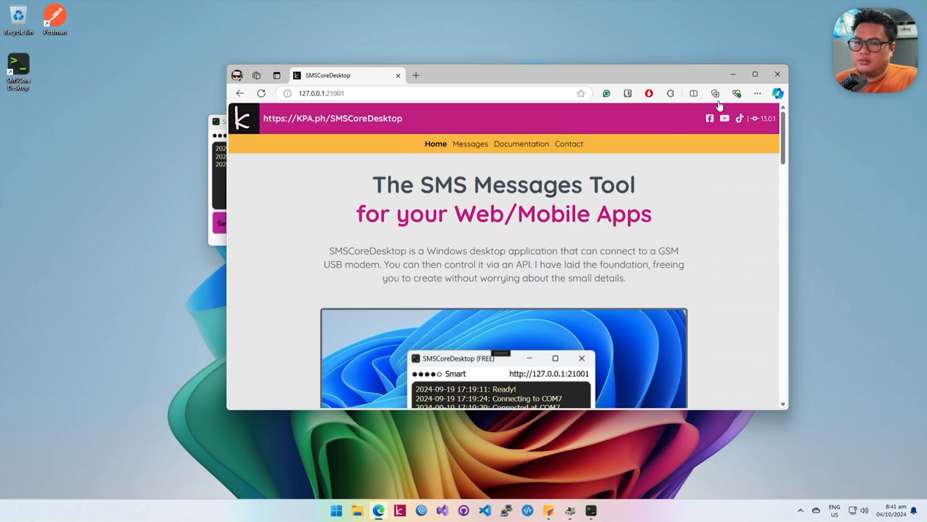
click(777, 74)
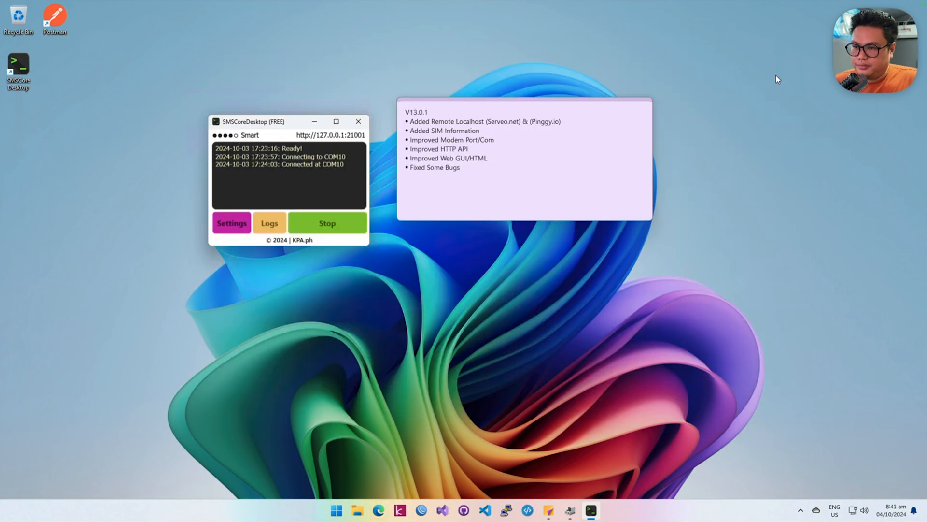
Step: Highlight the Added Remote Localhost entry in the release note and review the remote service options in SMSCoreDesktop's API / Webhook settings
click(415, 167)
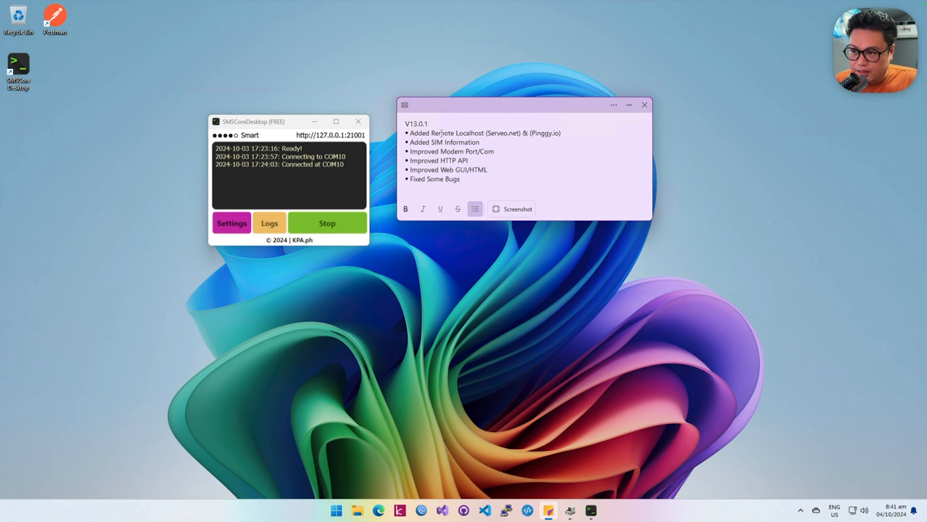
shift+click(556, 130)
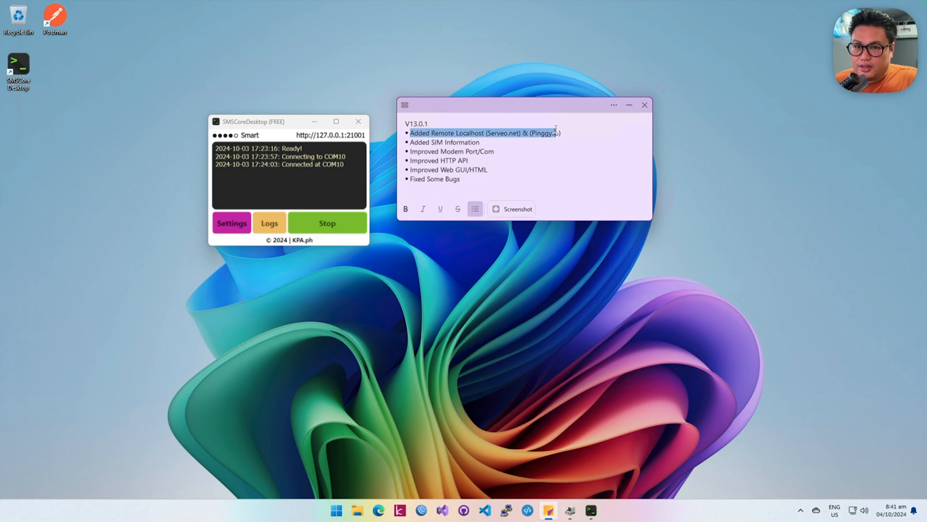
click(231, 223)
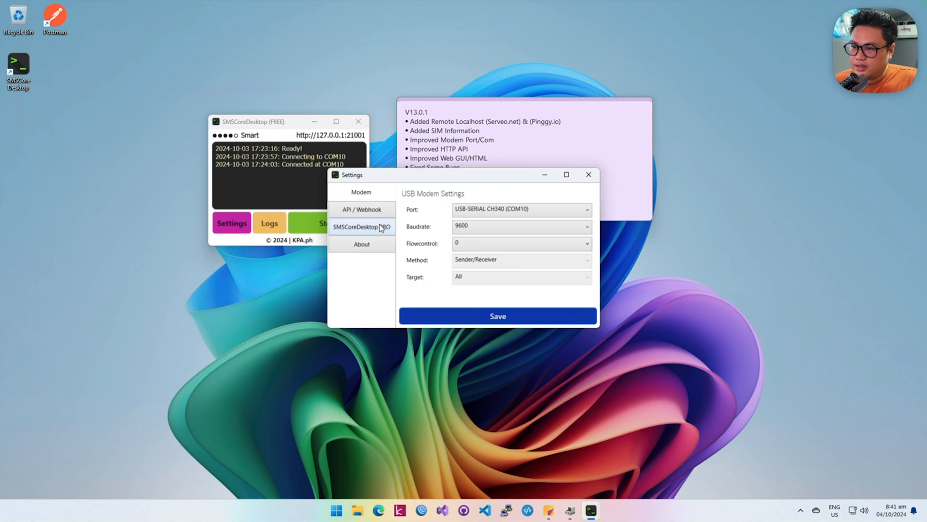
click(384, 211)
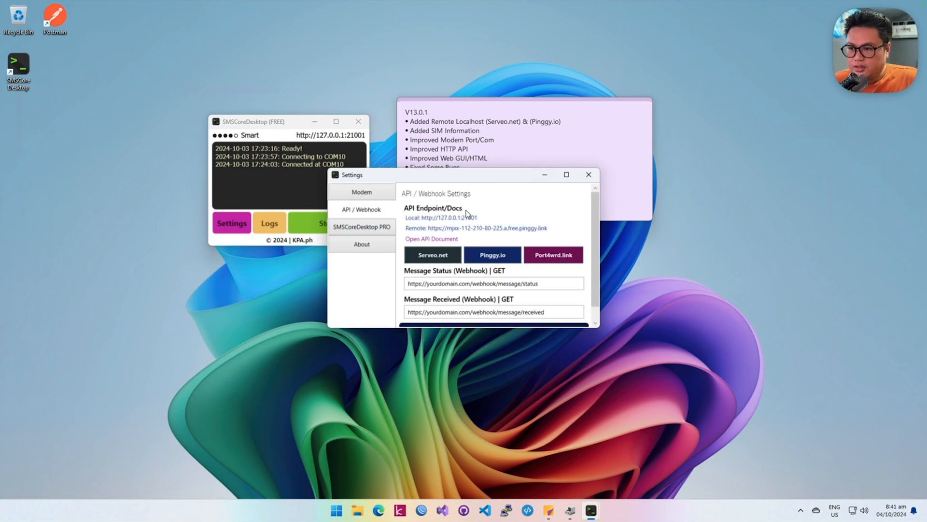
drag(488, 176, 445, 176)
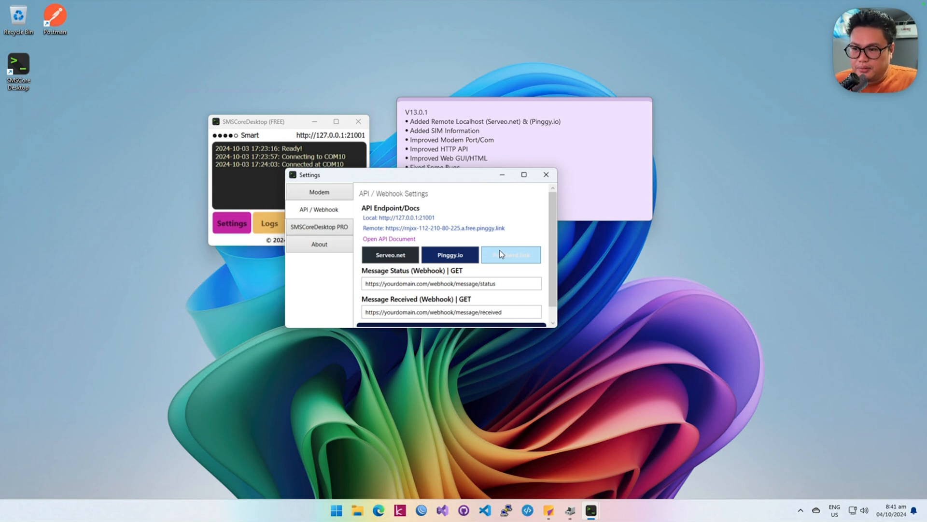
scroll(500, 254, down, 1)
scroll(501, 254, up, 1)
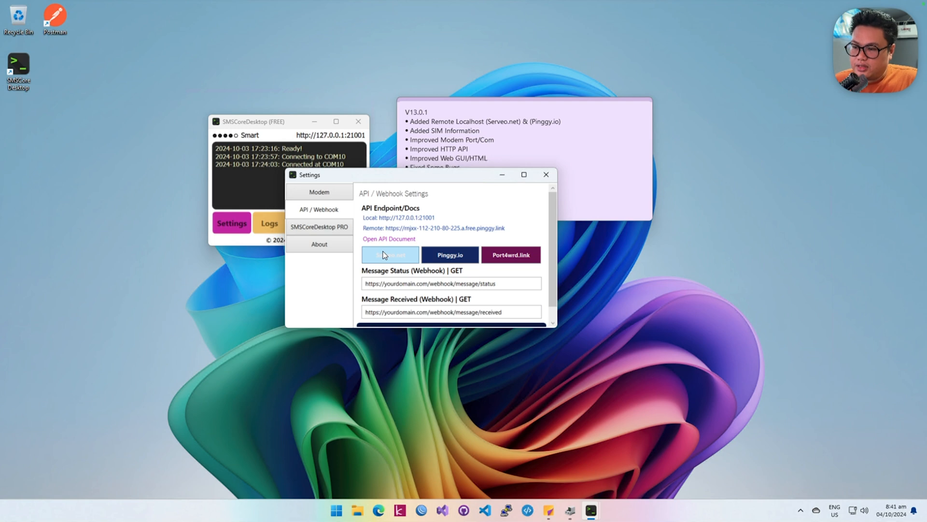
Step: Open the Pinggy.io remote address in the browser, enter the site, and highlight the address on its Messages page
click(468, 228)
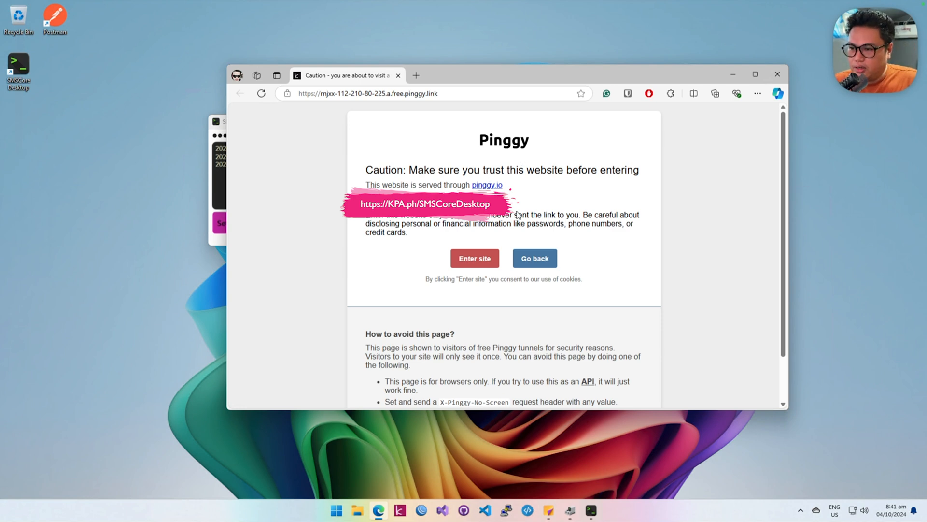
click(487, 264)
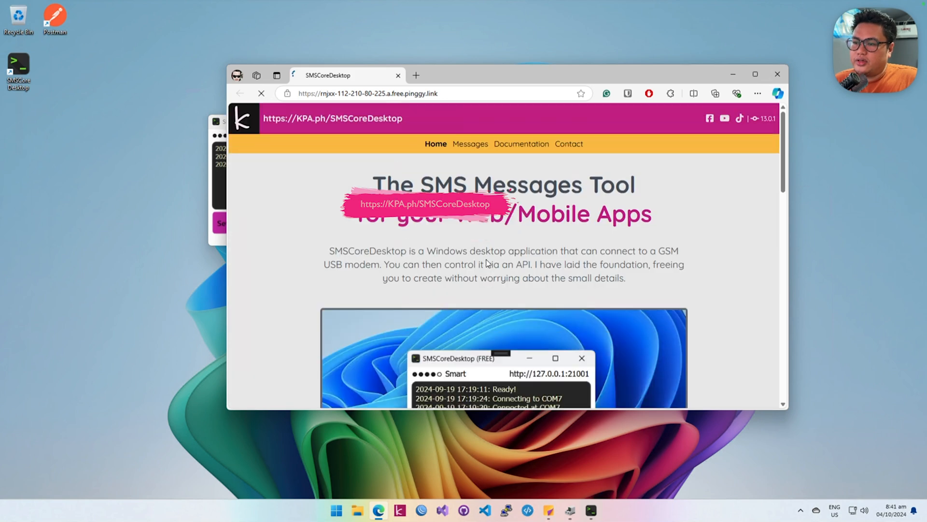
click(478, 147)
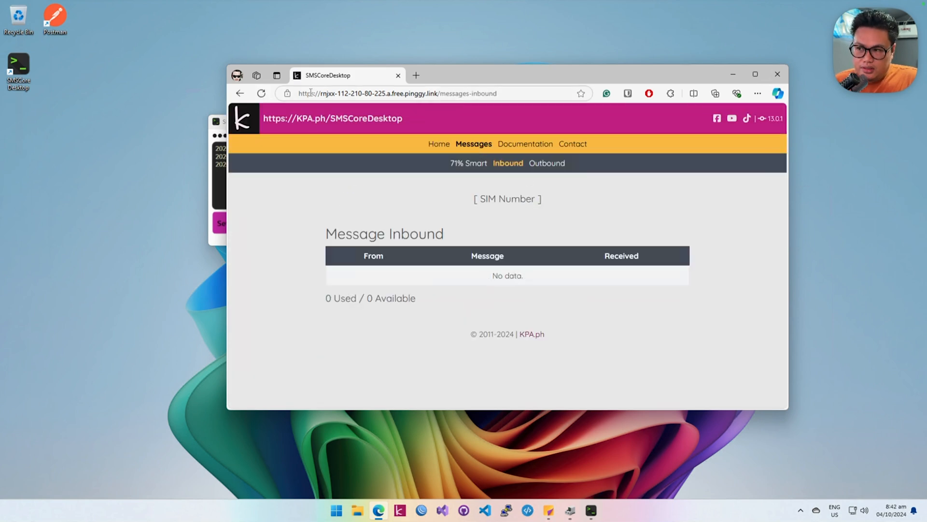
drag(305, 95, 448, 95)
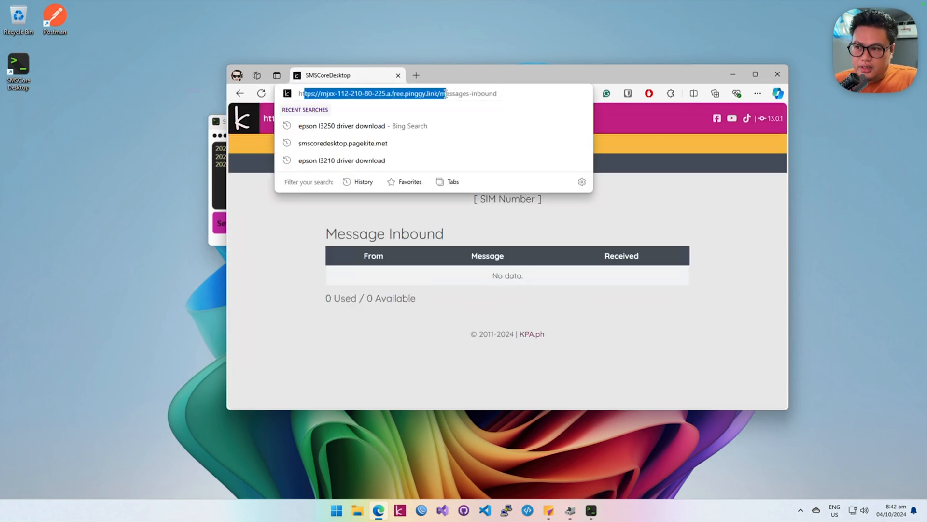
click(631, 212)
Step: Look through the remote site's Outbound, Documentation, Contact, Home and Messages pages, and close the browser
click(537, 165)
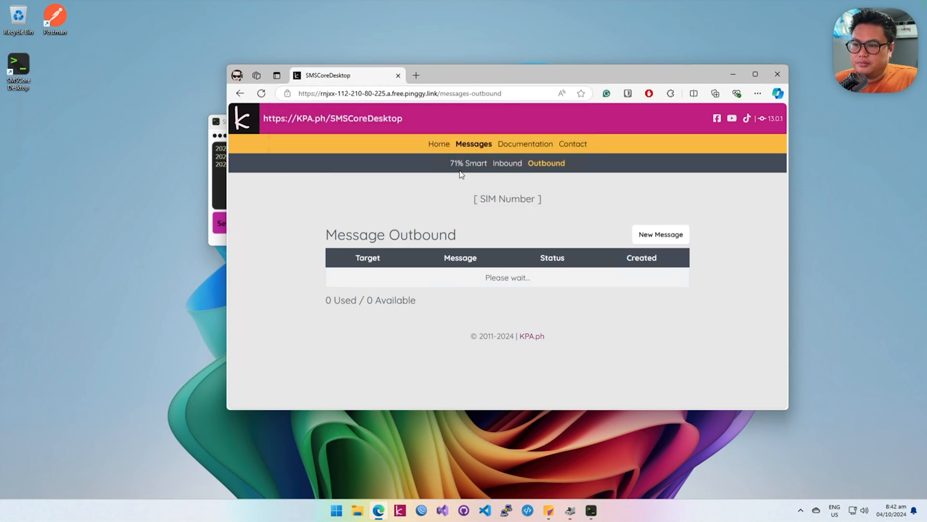
click(525, 145)
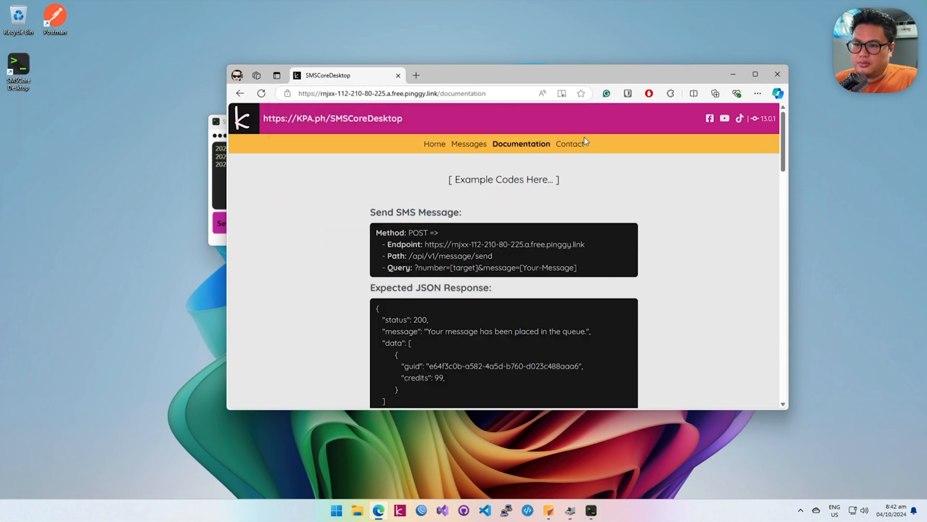
click(584, 143)
click(432, 145)
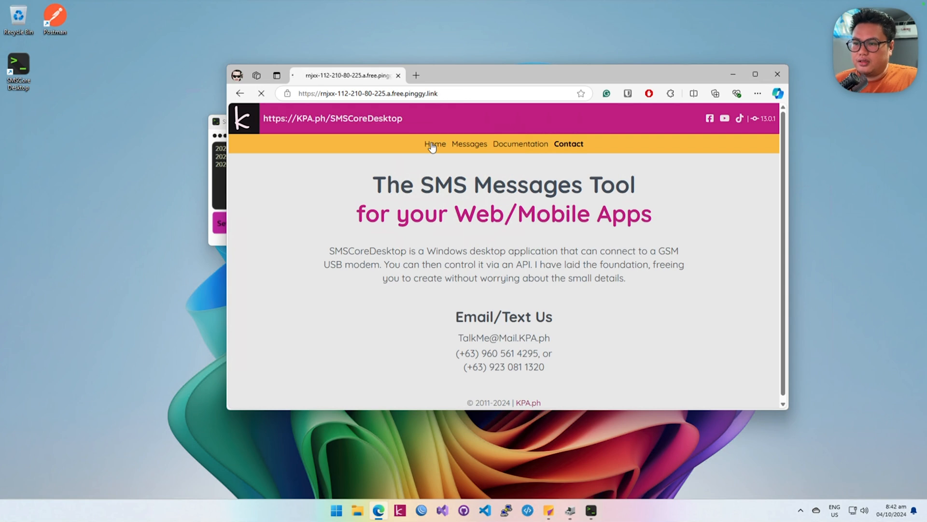
click(467, 145)
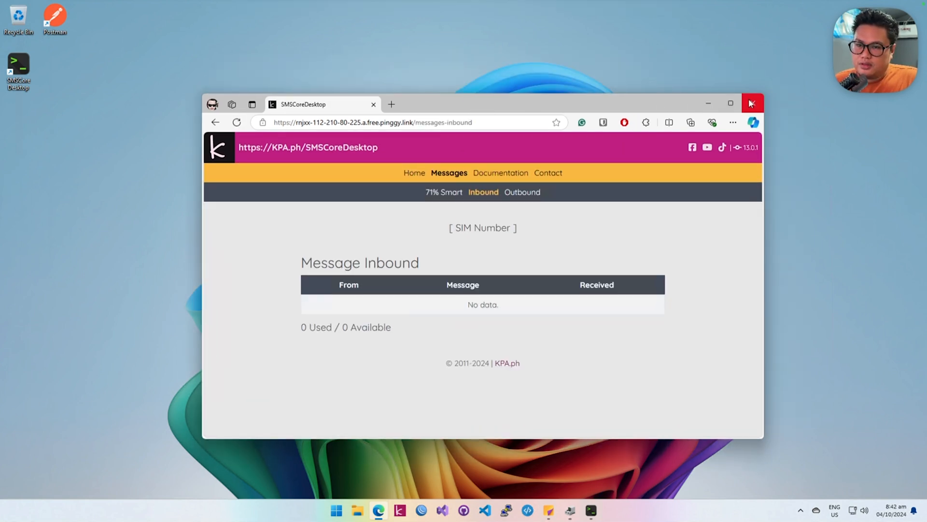
click(778, 74)
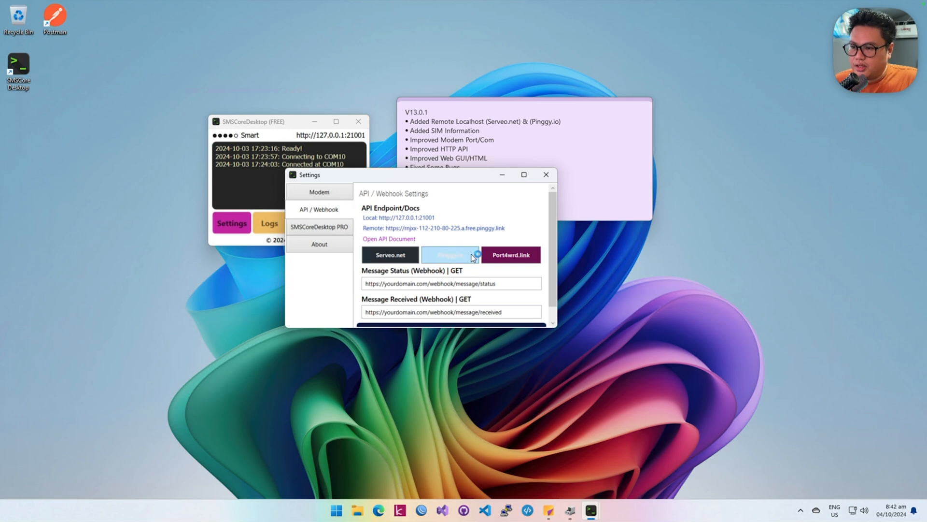
Step: Switch the remote localhost service to Serveo.net and exit SMSCoreDesktop
click(394, 261)
click(535, 290)
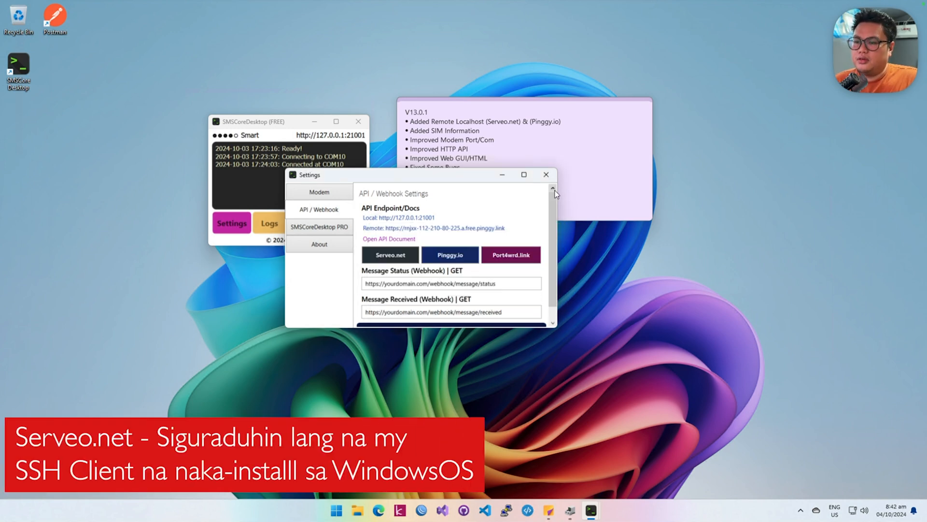
click(549, 178)
click(357, 121)
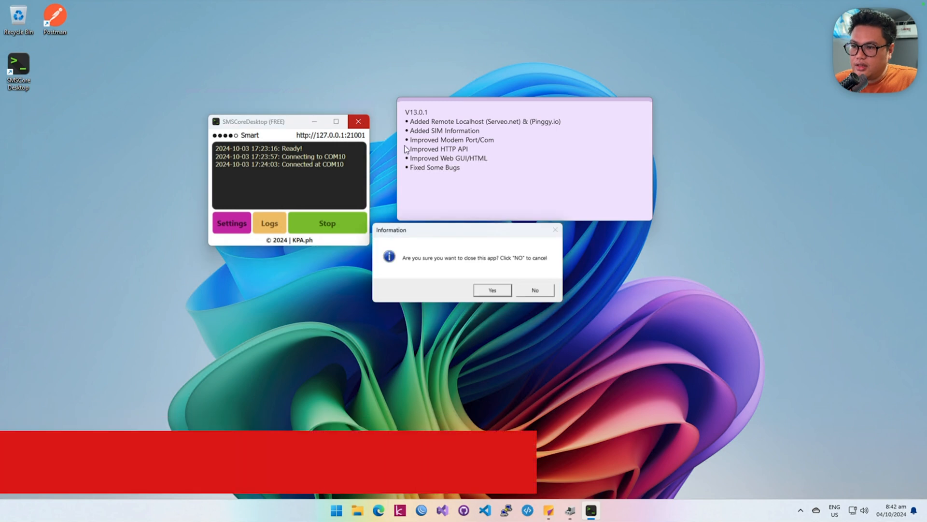
click(503, 293)
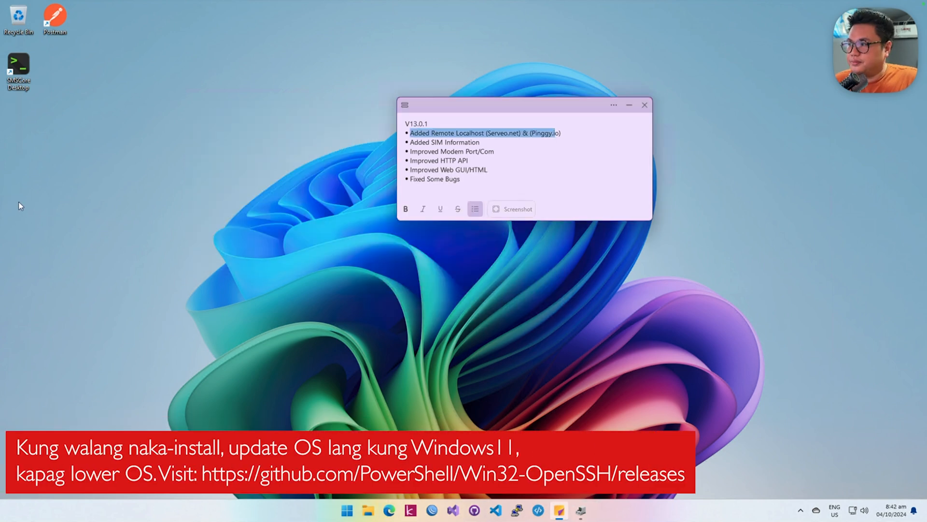
Step: Relaunch SMSCoreDesktop, place its window beside the release note, and open the API / Webhook settings
double_click(27, 70)
click(535, 292)
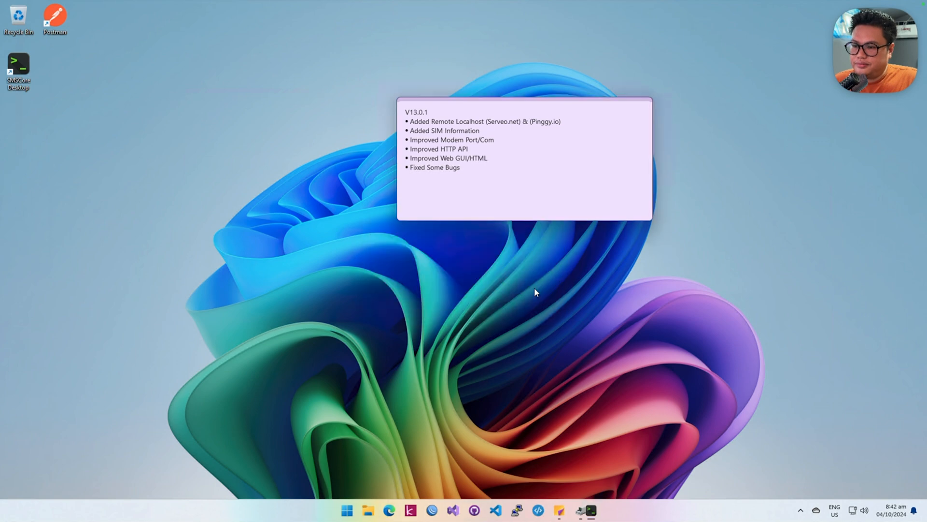
drag(459, 189, 299, 133)
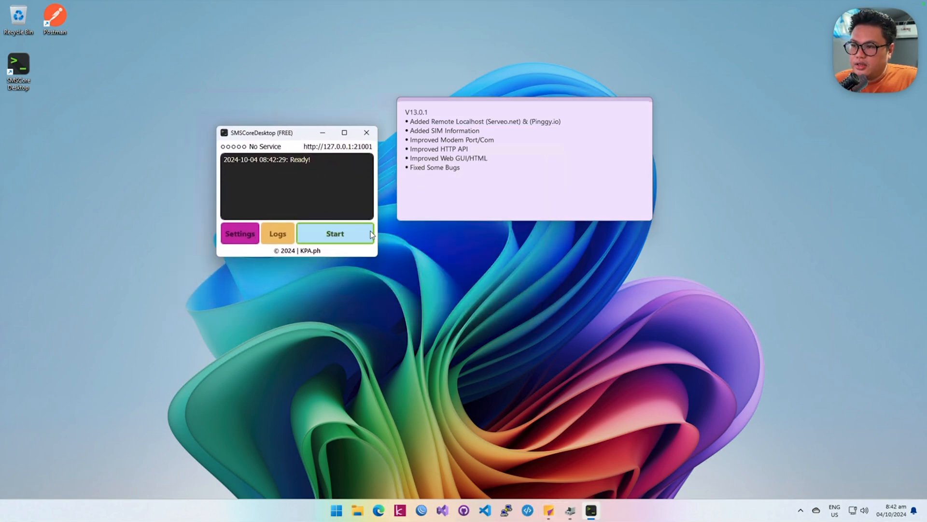
click(241, 234)
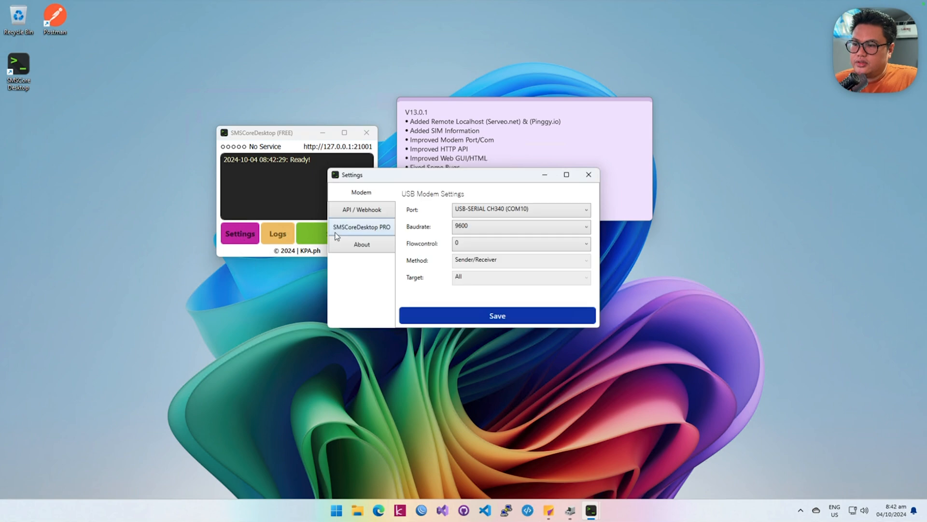
click(358, 210)
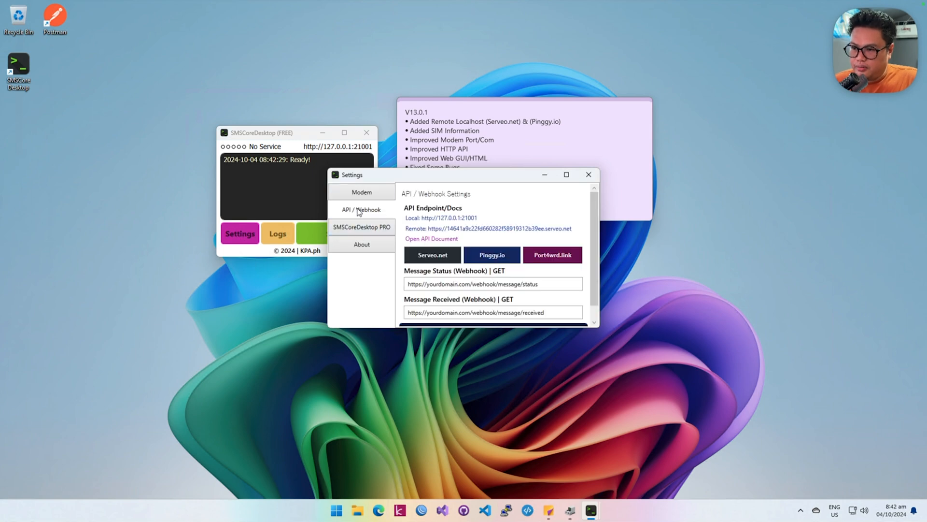
Step: Open the Serveo.net remote address in the browser and view the inbound and outbound message lists
click(555, 232)
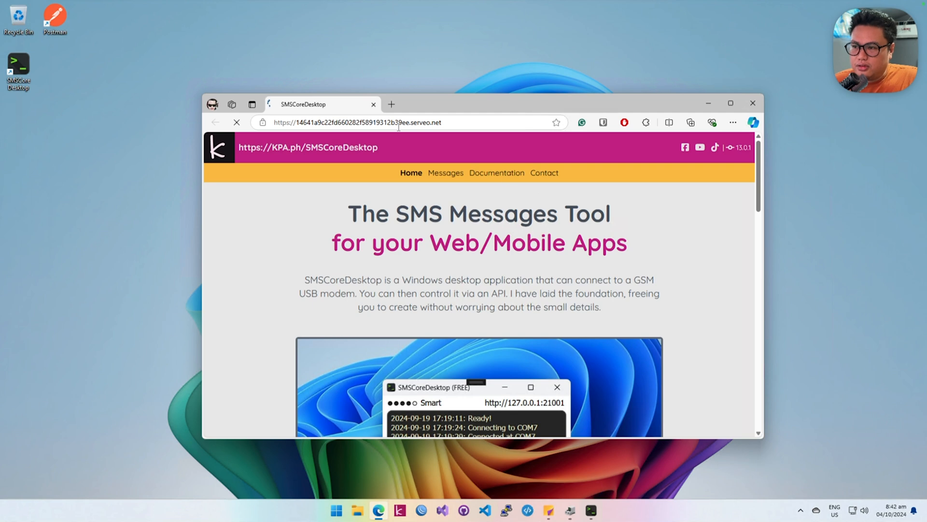
click(457, 179)
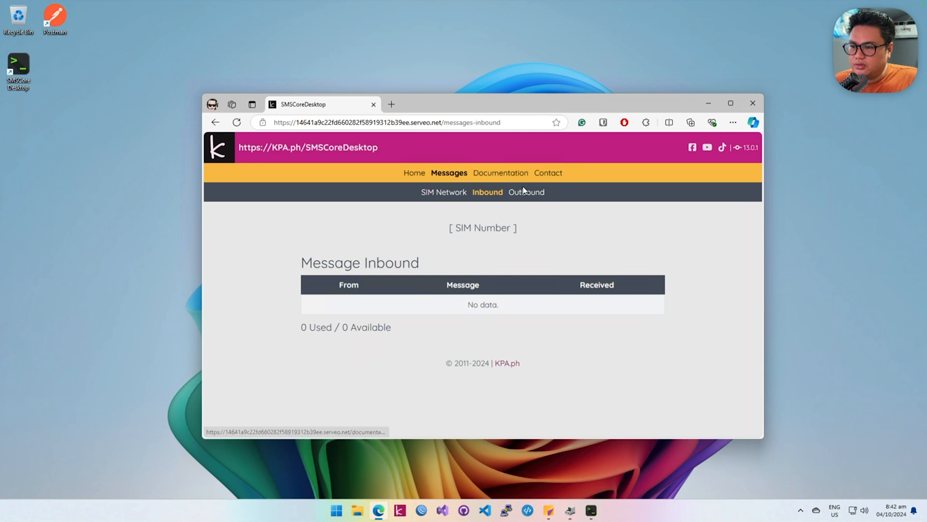
click(526, 194)
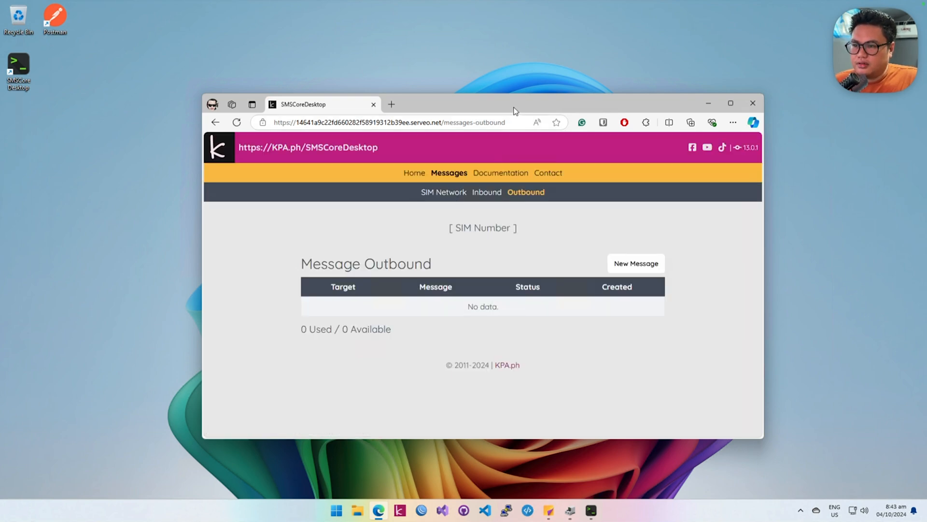
Step: Arrange the browser and the Settings window next to each other so both can be seen
drag(516, 111, 649, 121)
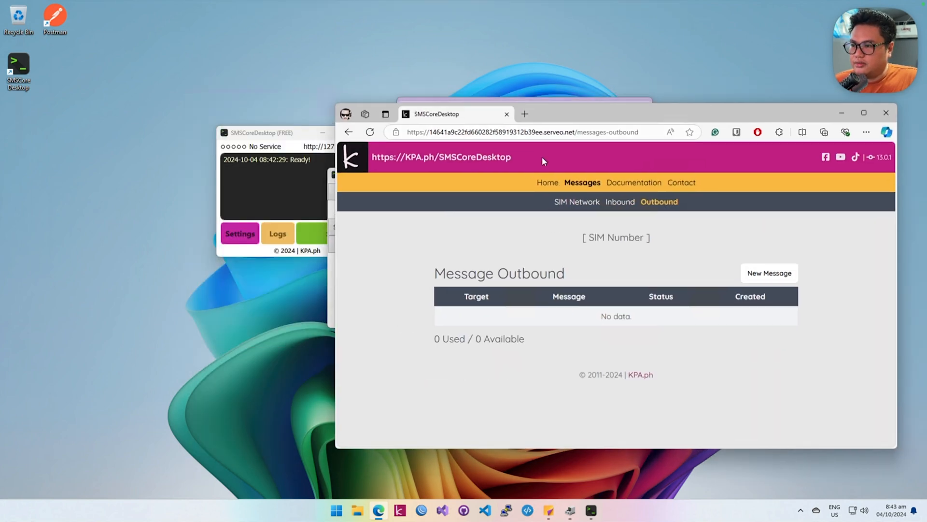
click(332, 311)
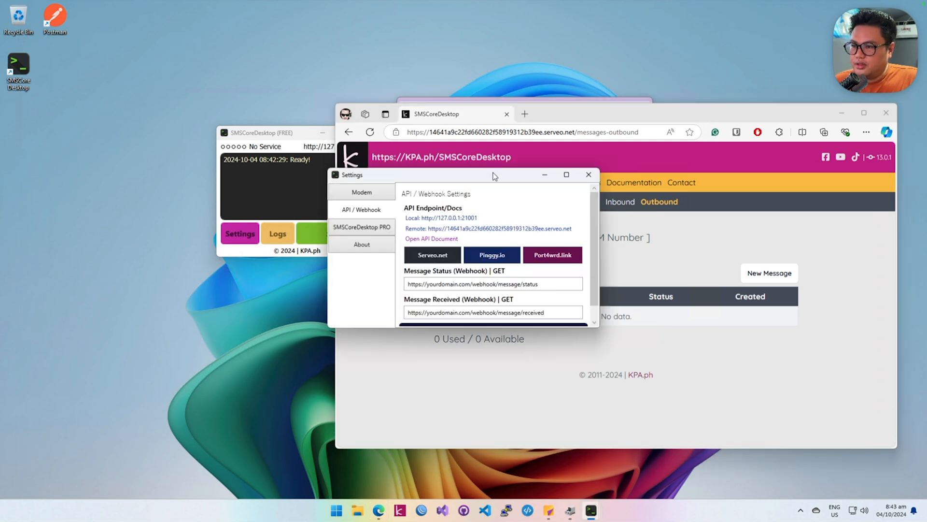
drag(495, 177, 313, 157)
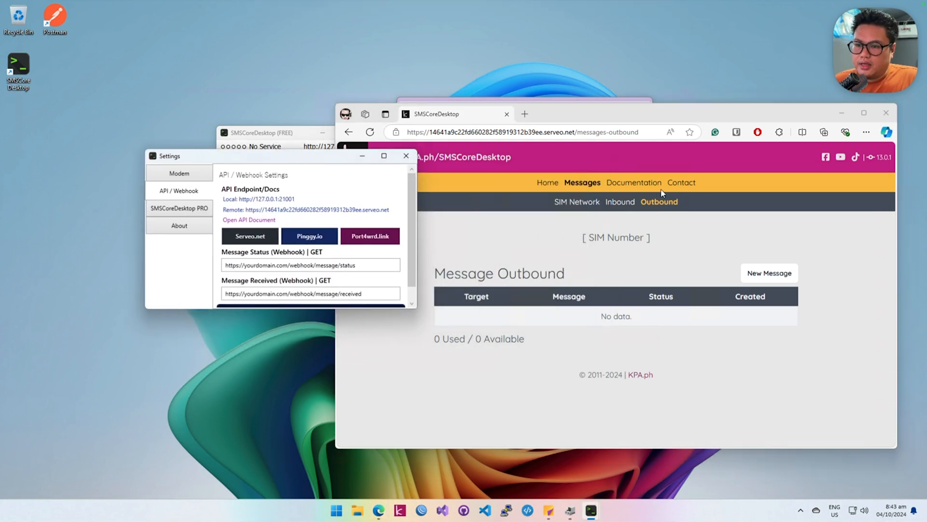
Step: Look through the Documentation, Contact, Home and message pages at the Serveo.net remote address and close the browser
click(641, 183)
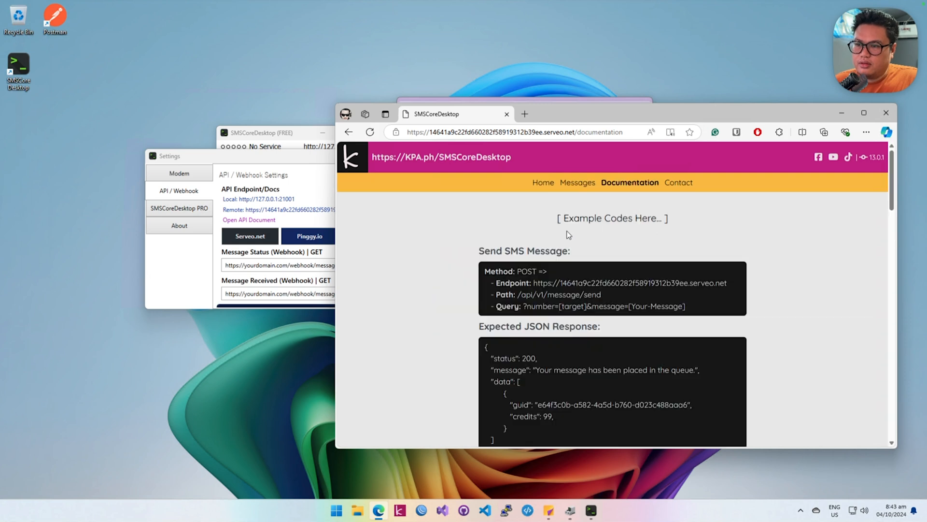
click(677, 184)
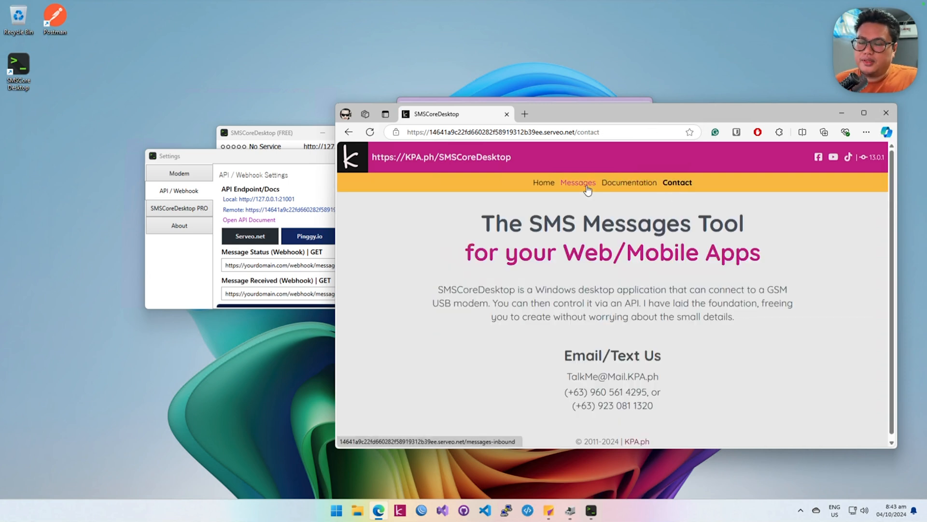
click(586, 187)
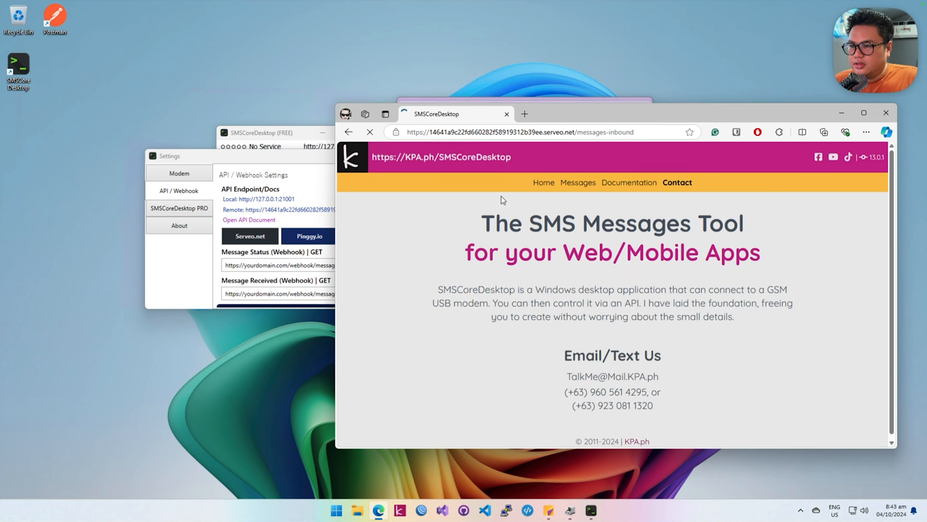
double_click(548, 189)
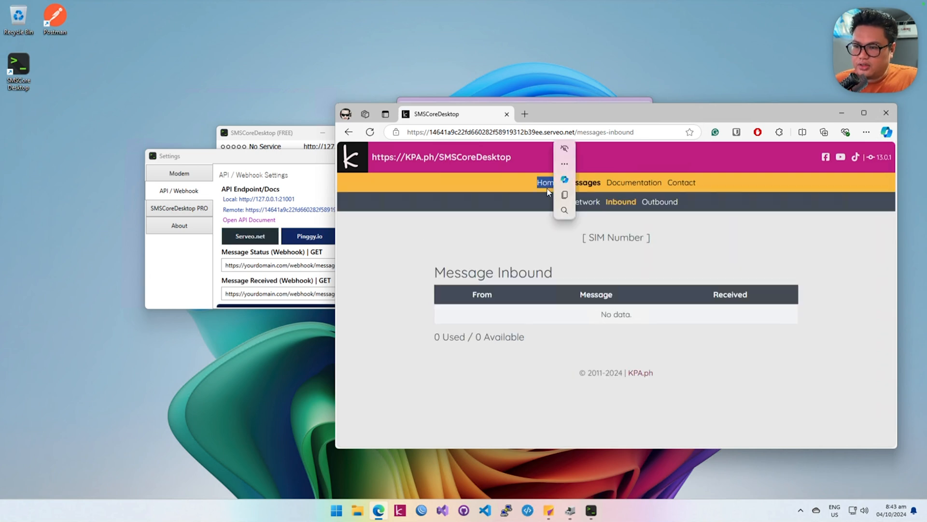
click(548, 189)
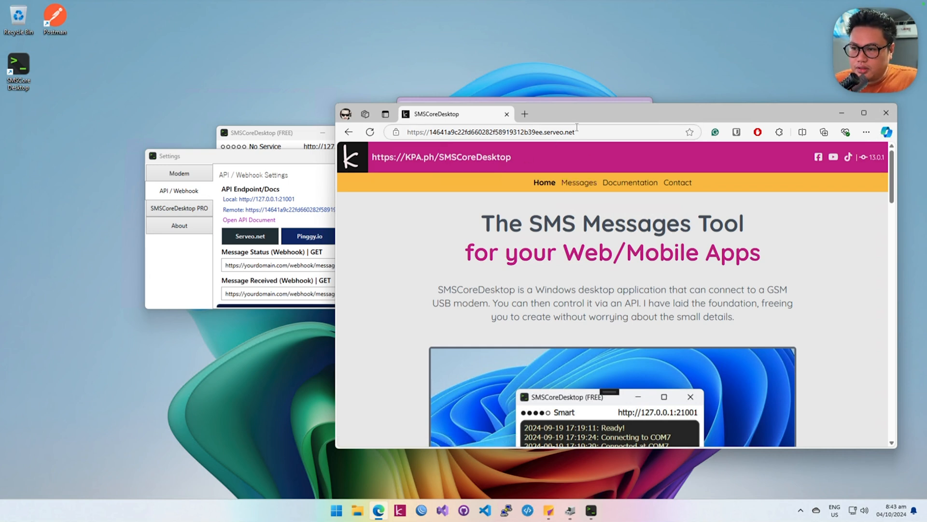
click(582, 188)
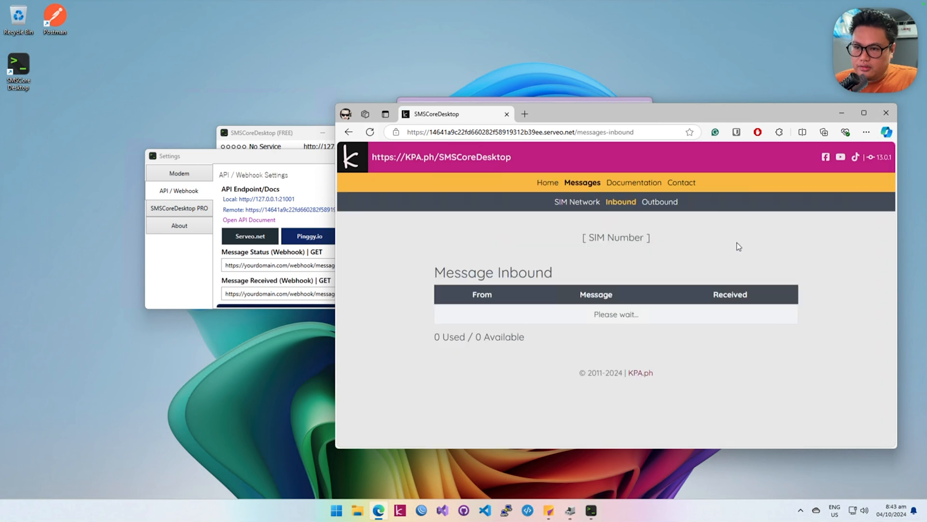
click(673, 206)
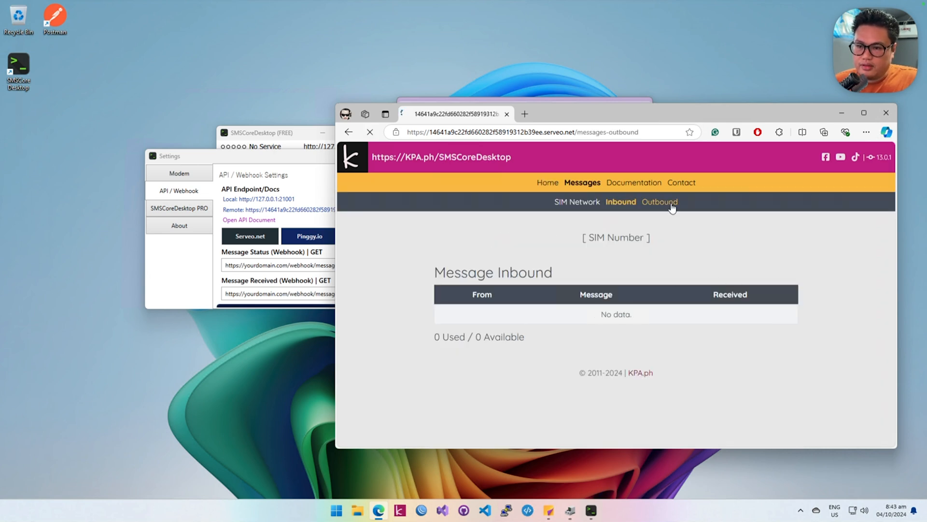
click(628, 187)
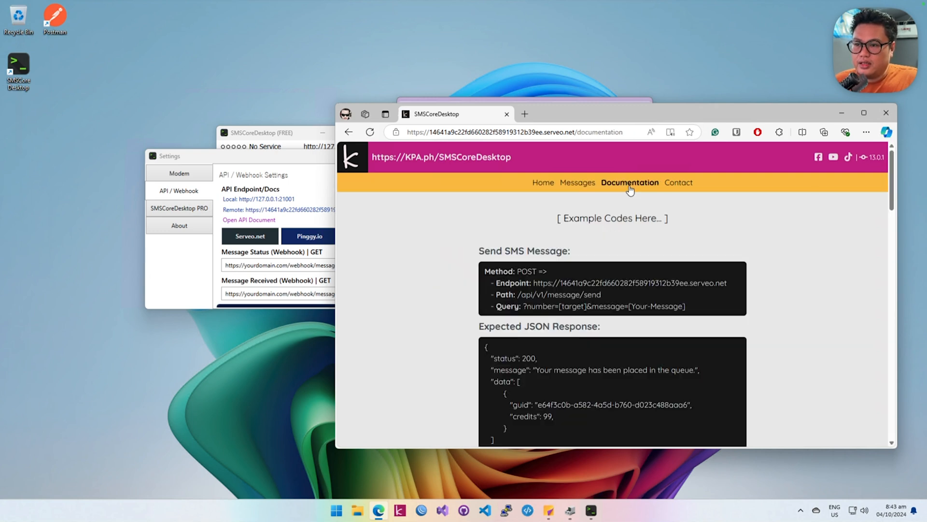
click(886, 116)
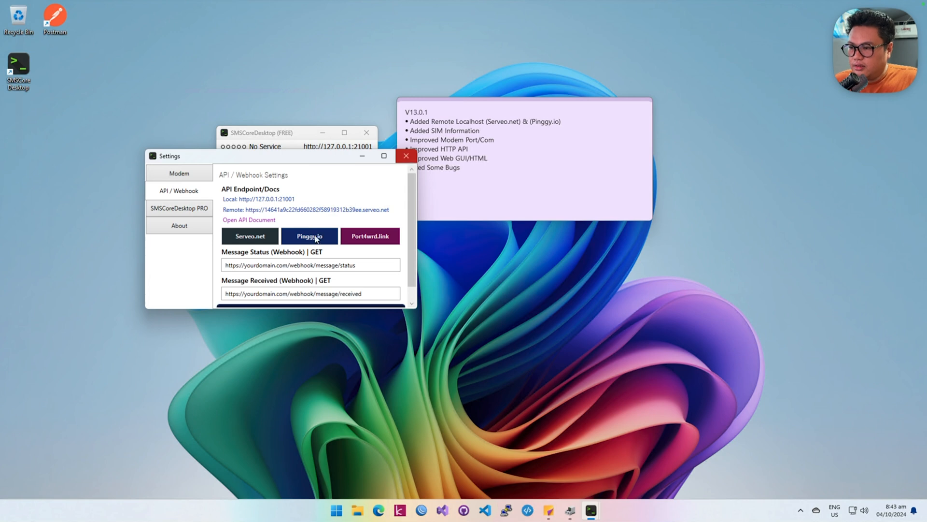
Step: Switch the remote localhost service to Pinggy.io and exit SMSCoreDesktop
click(316, 238)
click(539, 289)
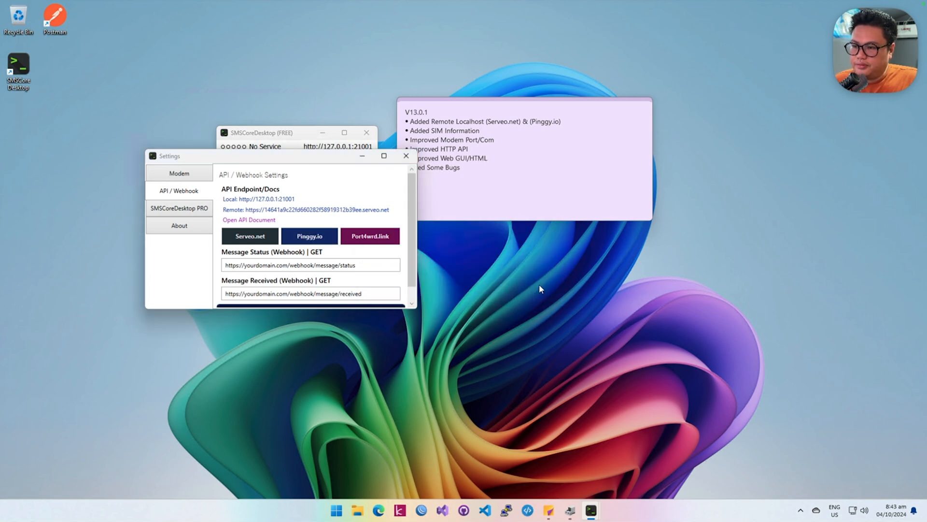
click(406, 155)
click(367, 137)
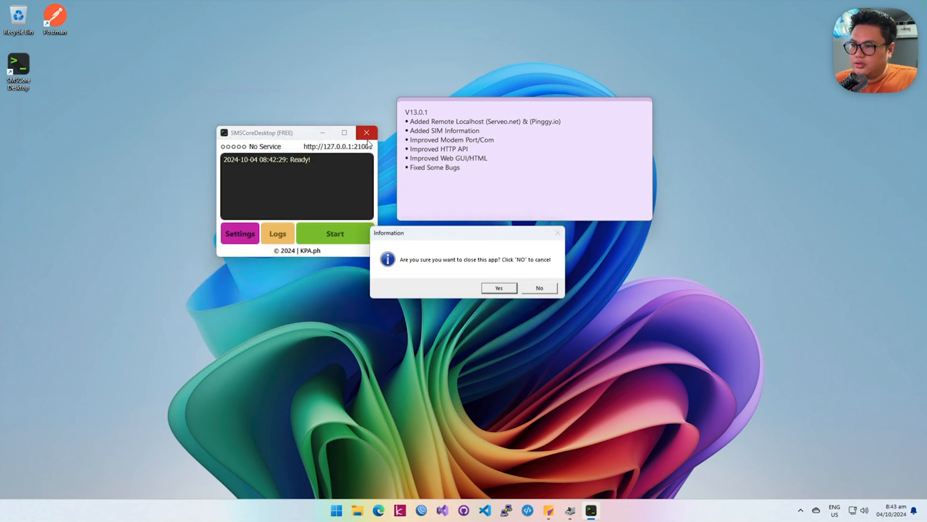
click(511, 291)
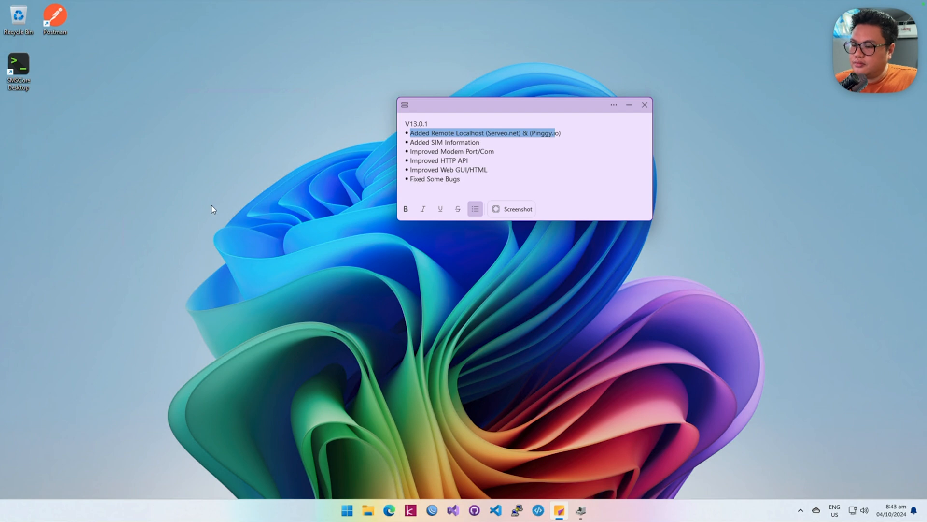
Step: Restart SMSCoreDesktop without checking for updates, place its window beside the release note, and show the API / Webhook settings
double_click(28, 70)
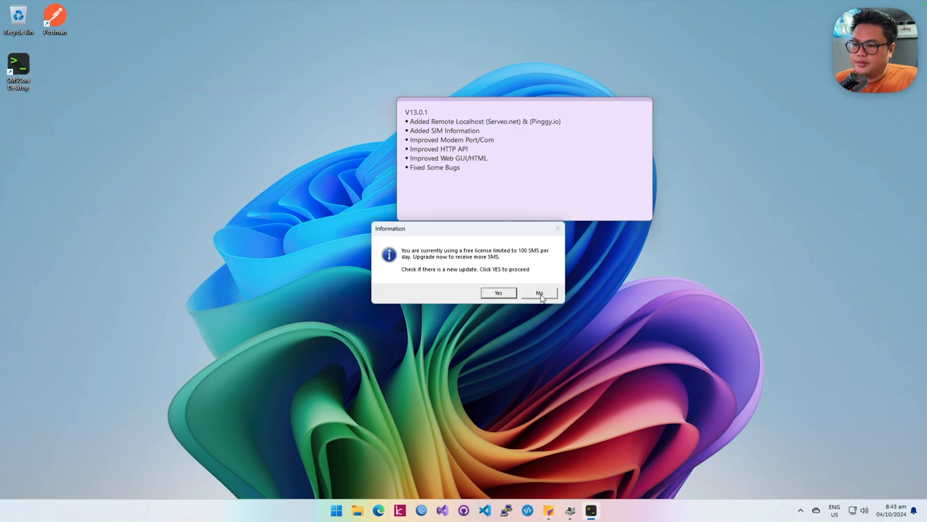
click(541, 294)
drag(459, 190, 292, 141)
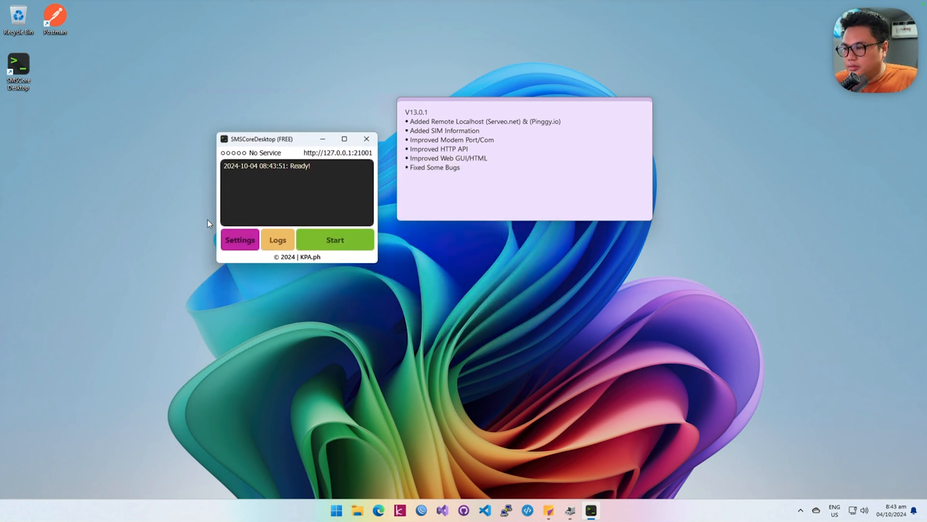
click(248, 248)
click(381, 215)
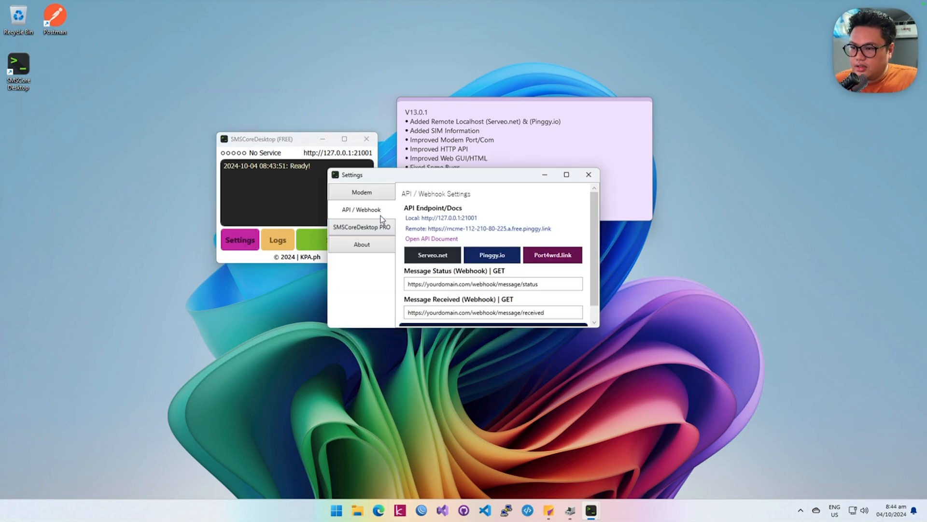
Step: Open the Pinggy.io remote address in the browser and continue to the SMSCoreDesktop home page
click(464, 229)
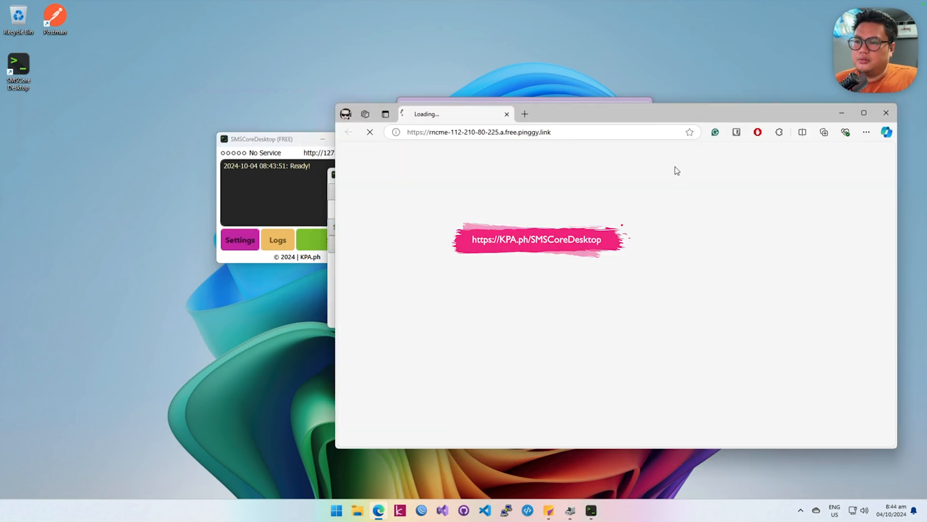
drag(670, 118, 524, 110)
click(424, 291)
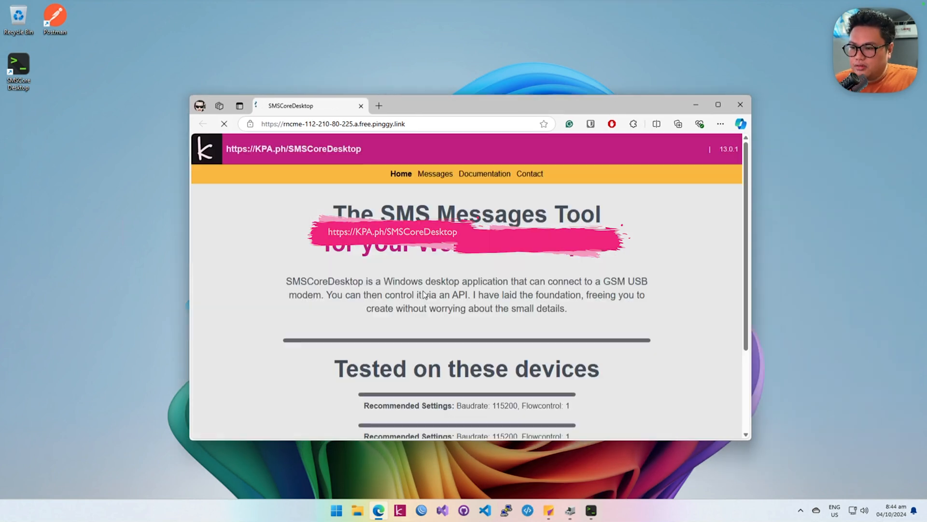
Step: View the inbound messages, Documentation, Contact and outbound messages pages at the Pinggy.io address, and close the browser
click(436, 174)
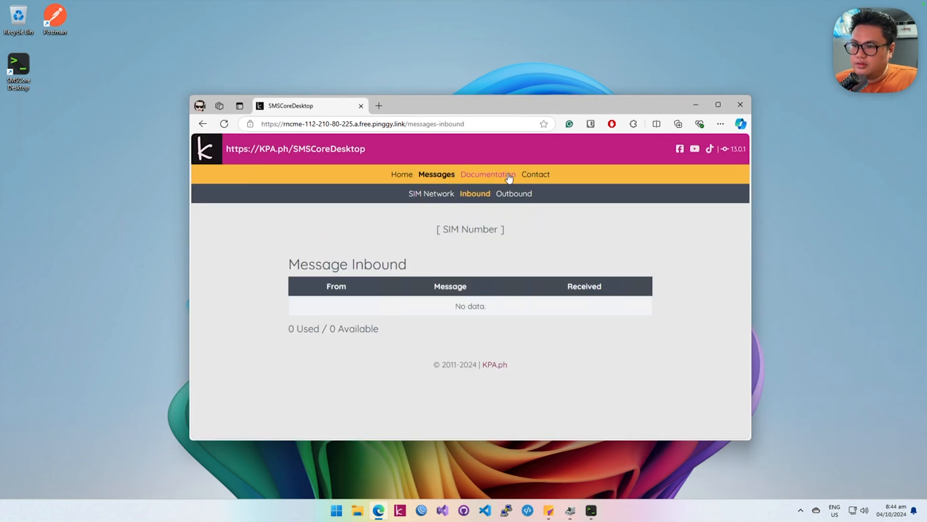
click(500, 175)
click(533, 175)
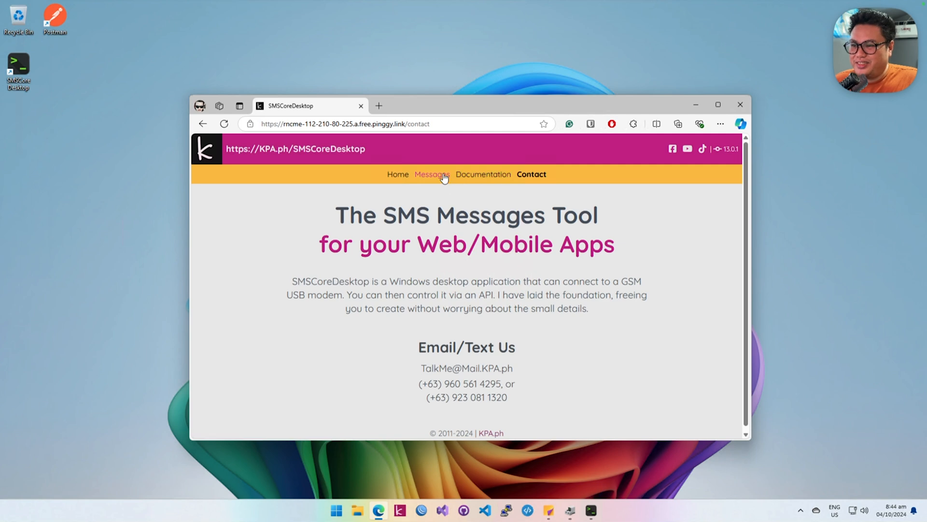
click(433, 177)
click(507, 197)
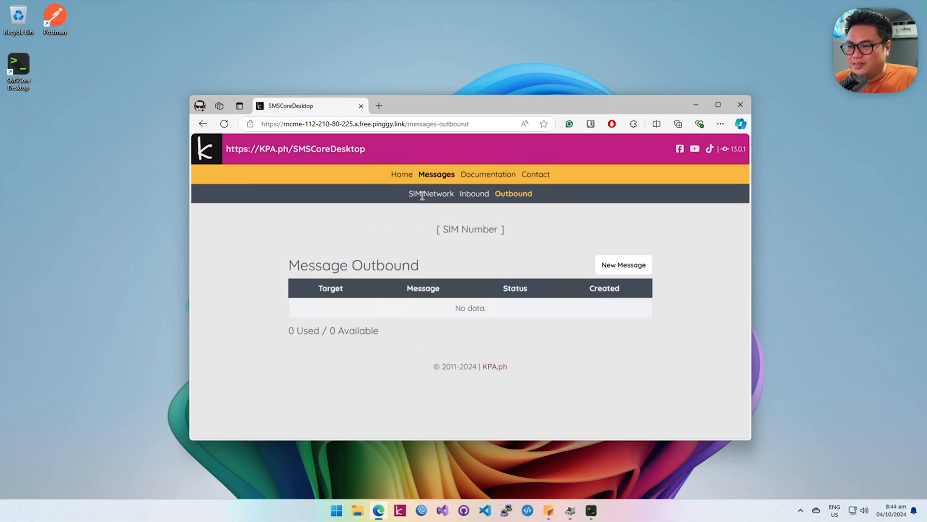
click(749, 107)
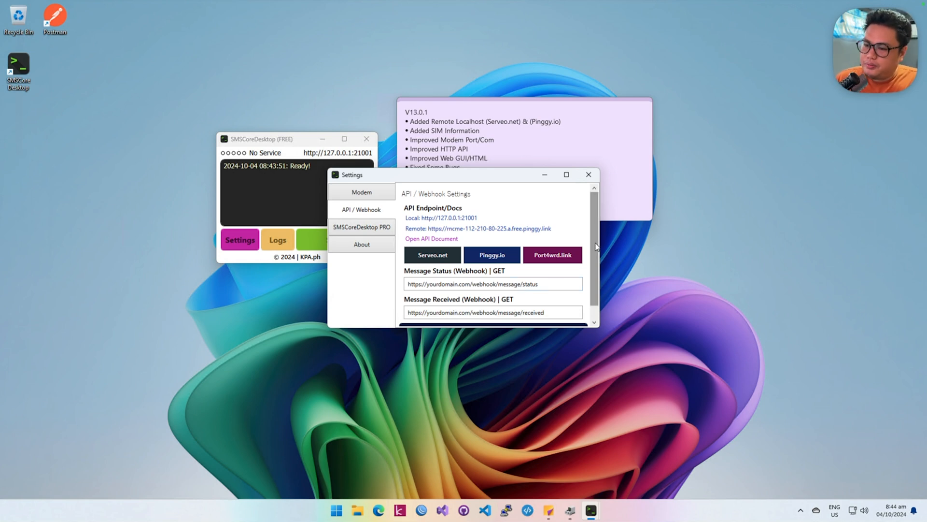
Step: Try to save the Message Status and Message Received webhook addresses in the API / Webhook settings
scroll(559, 283, down, 1)
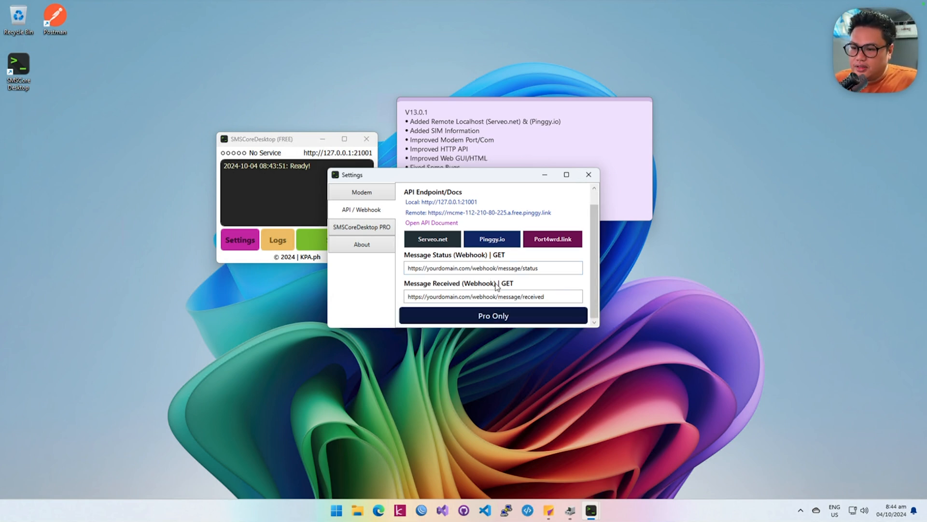
click(577, 268)
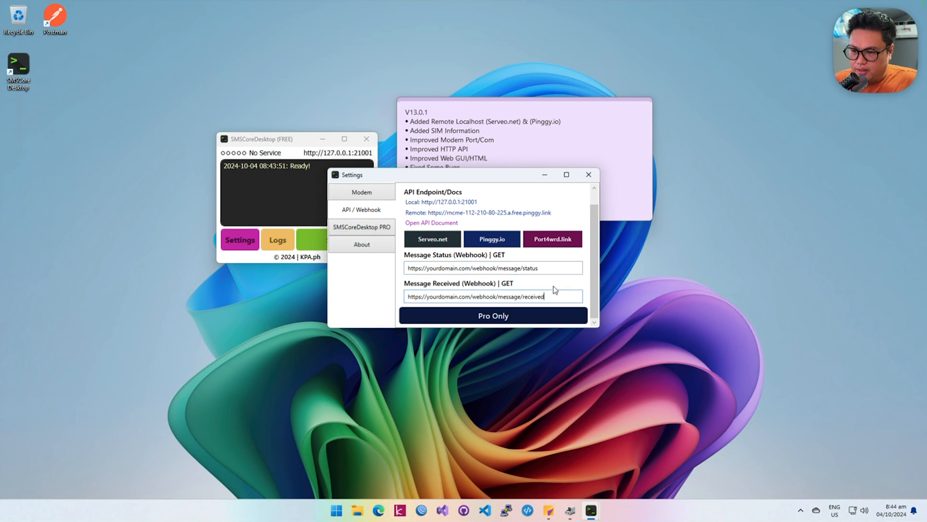
click(523, 314)
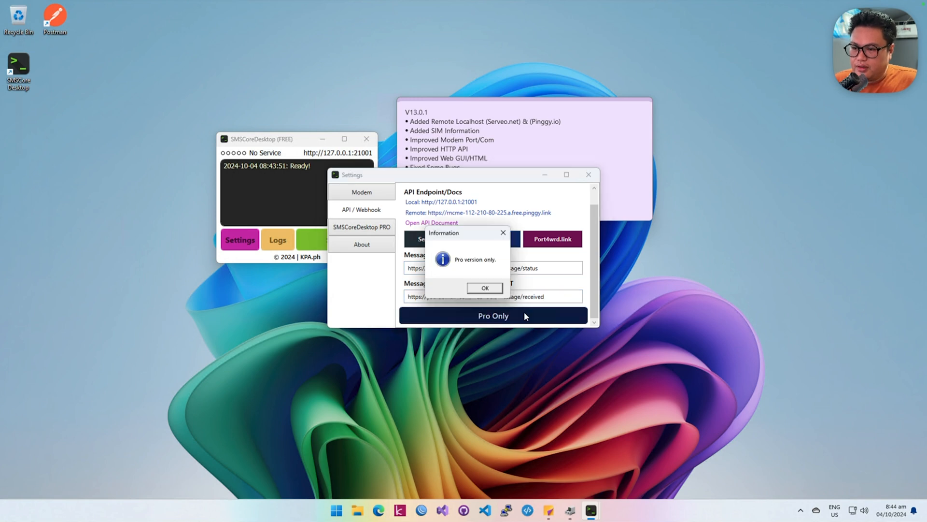
click(482, 288)
Step: Try to switch the remote localhost service to Port4wrd.link and close the Settings window
click(564, 236)
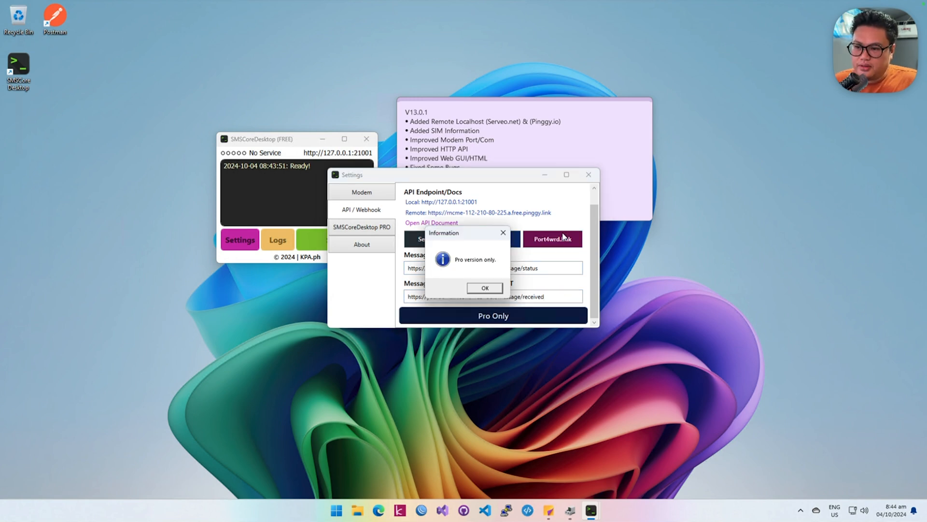
click(492, 288)
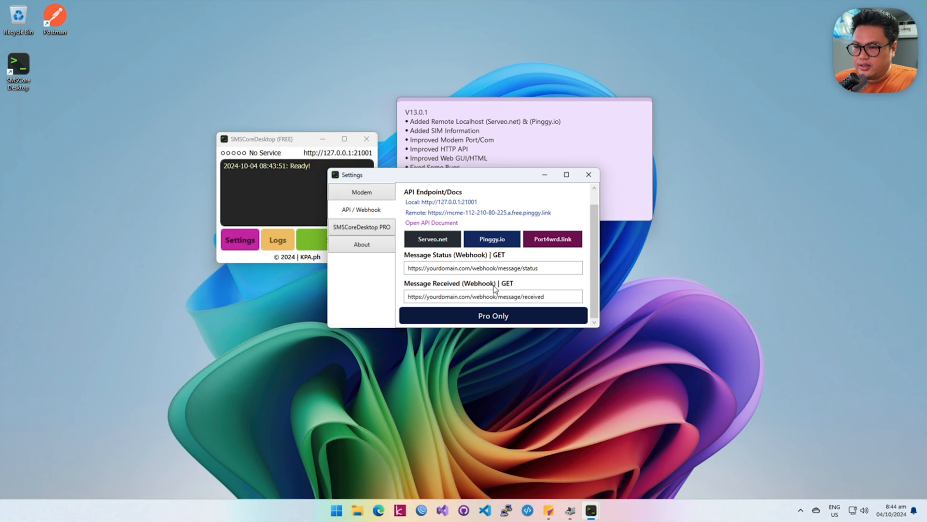
click(588, 175)
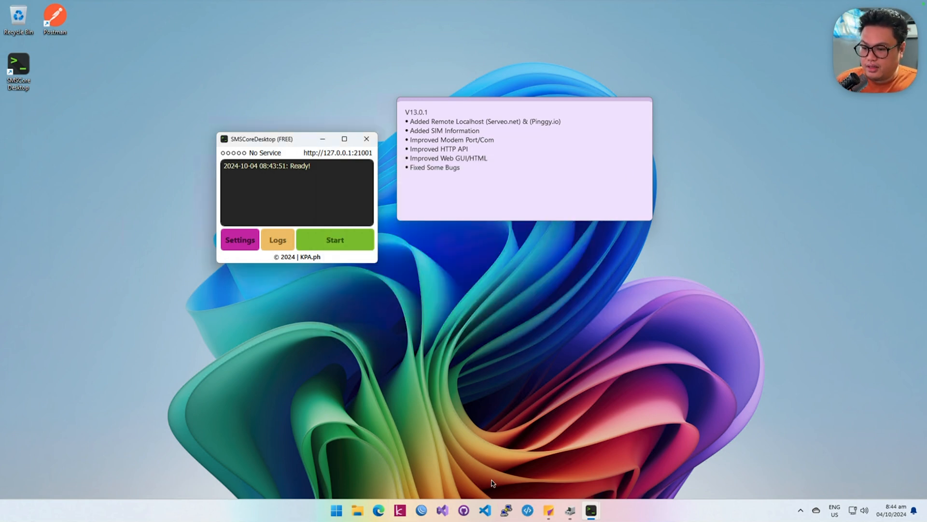
Step: Bring up the dashboard of the Port4wrdApp instance running in the background
click(533, 513)
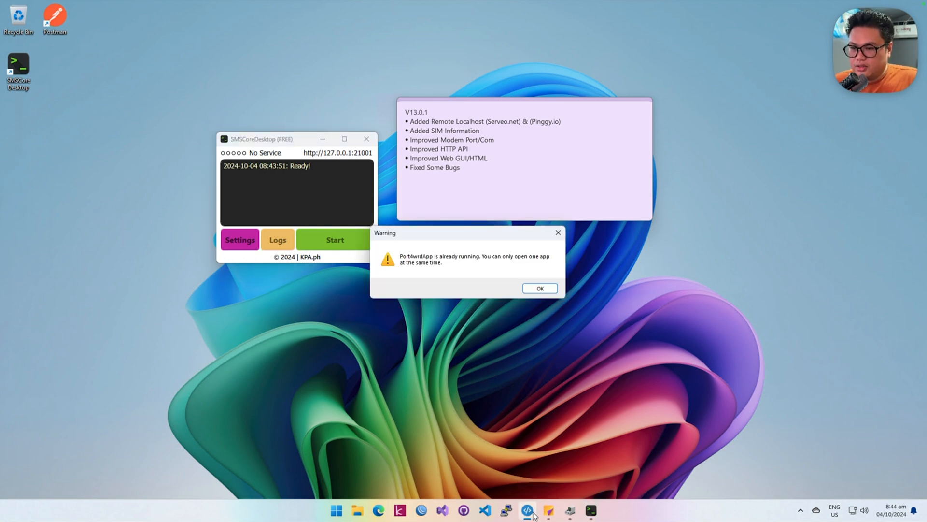
click(550, 290)
click(800, 510)
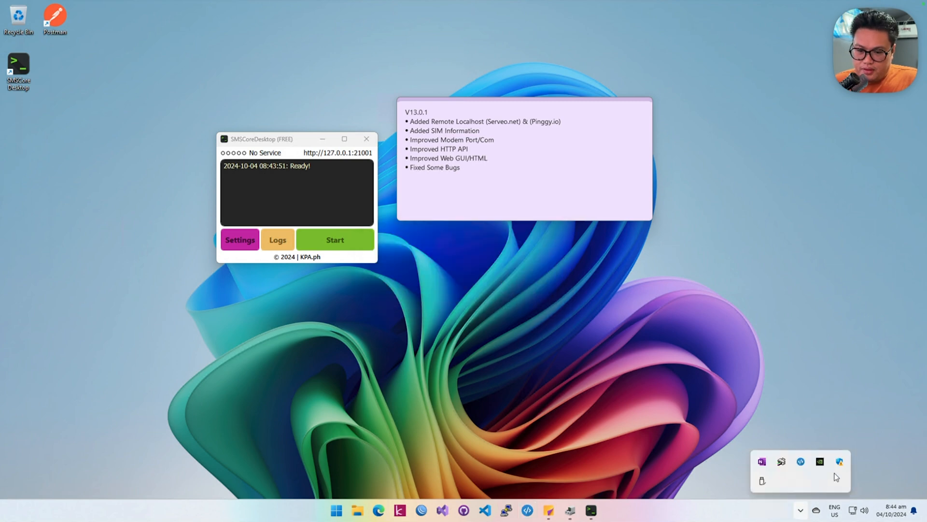
right_click(802, 462)
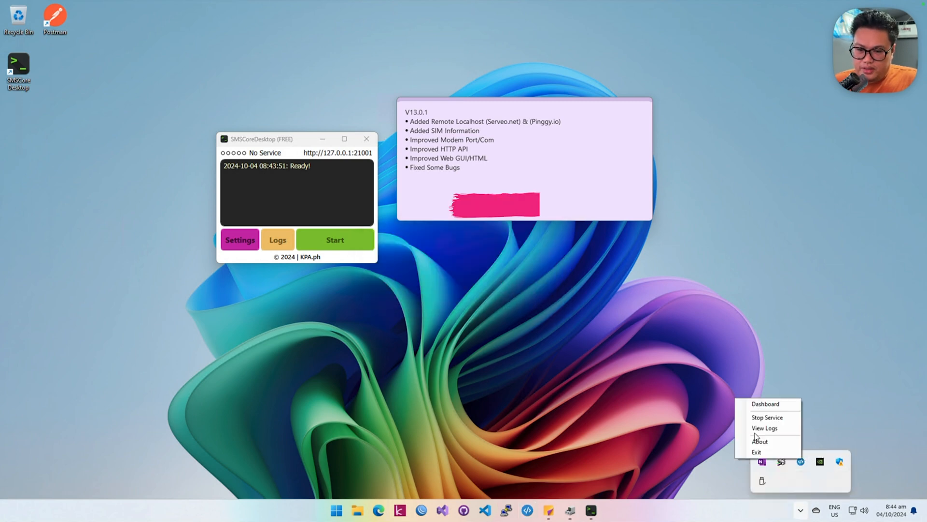
click(766, 404)
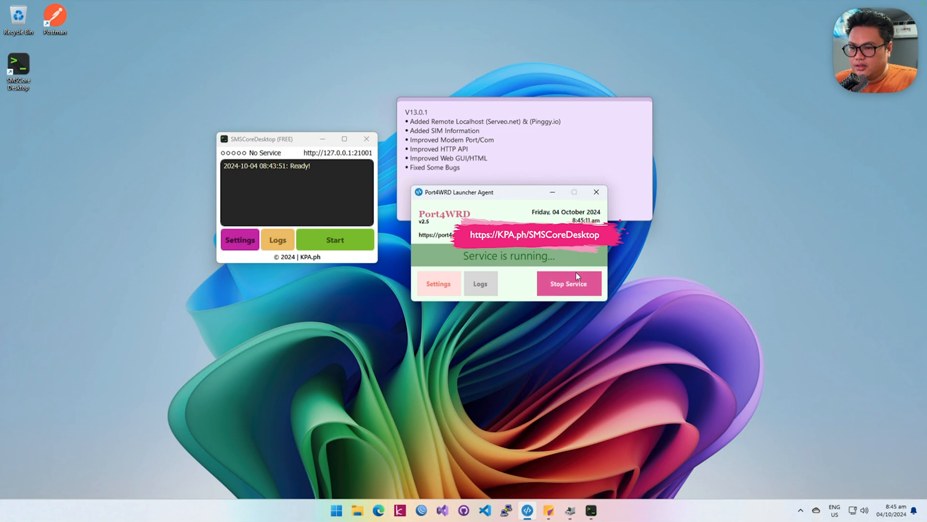
Step: Open smscore.p4wrd.com in the browser and place its window beside the SMSCoreDesktop window
click(379, 511)
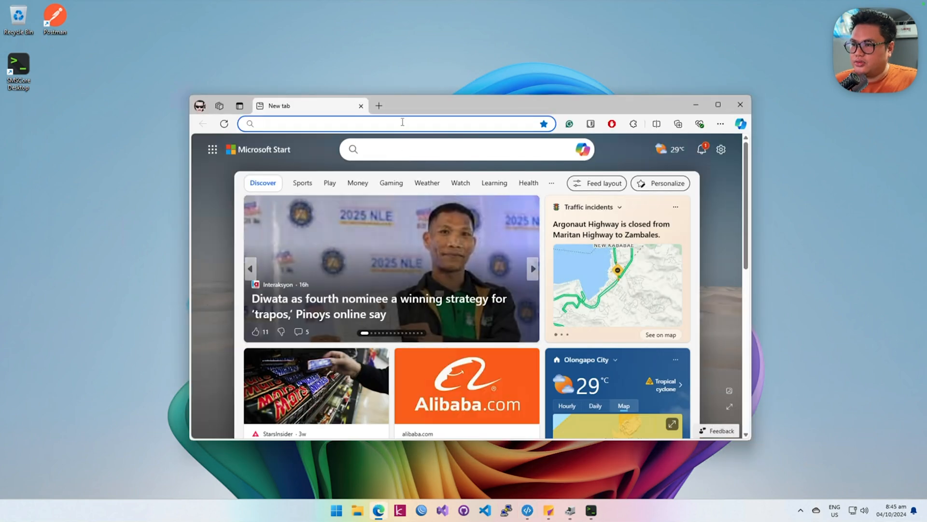
click(404, 123)
text(smscore.p4wrd.com)
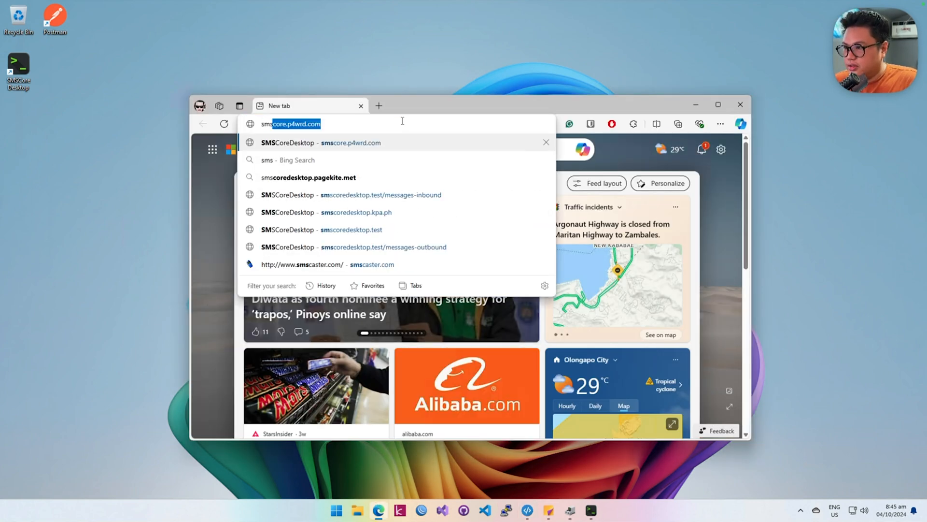
key(Return)
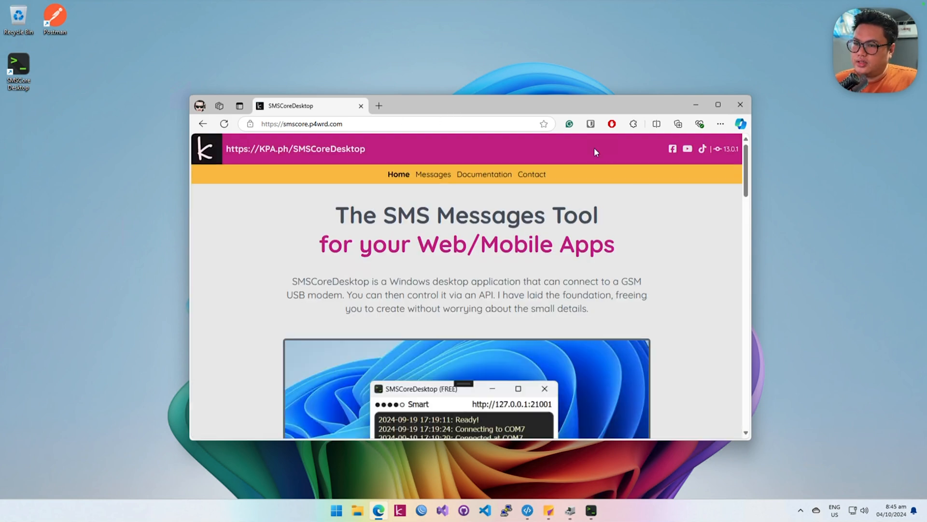
drag(584, 107, 747, 153)
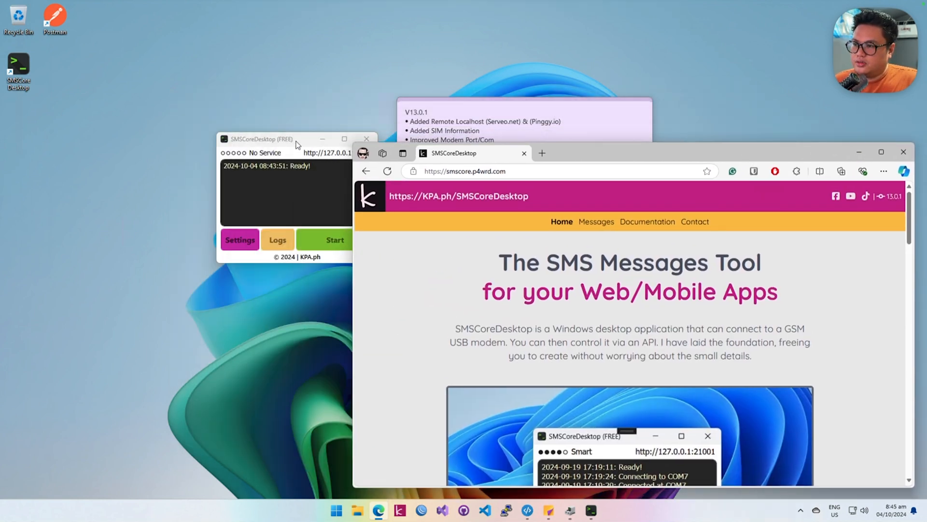
Step: Place the SMSCoreDesktop and browser windows side by side and look through the site's Messages, Documentation and Contact pages, ending on Messages
drag(296, 145, 190, 74)
drag(642, 158, 591, 39)
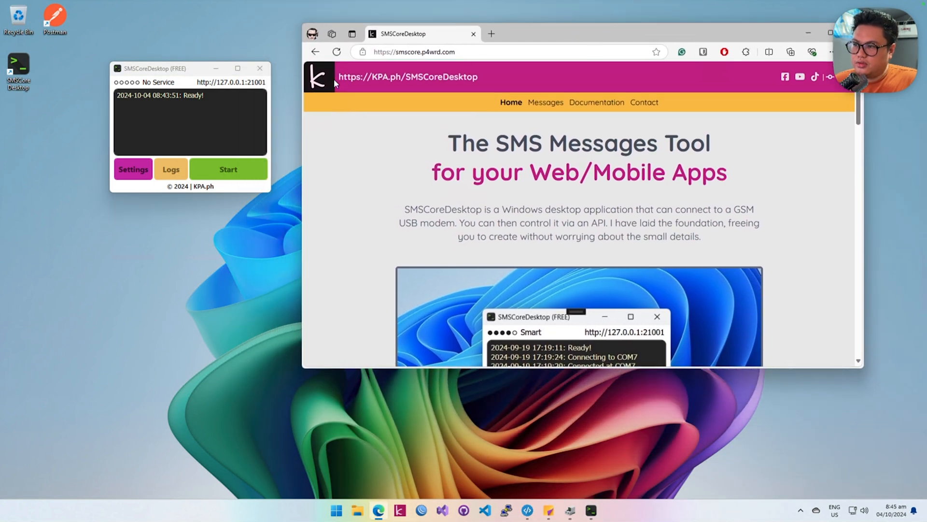
click(545, 102)
click(602, 109)
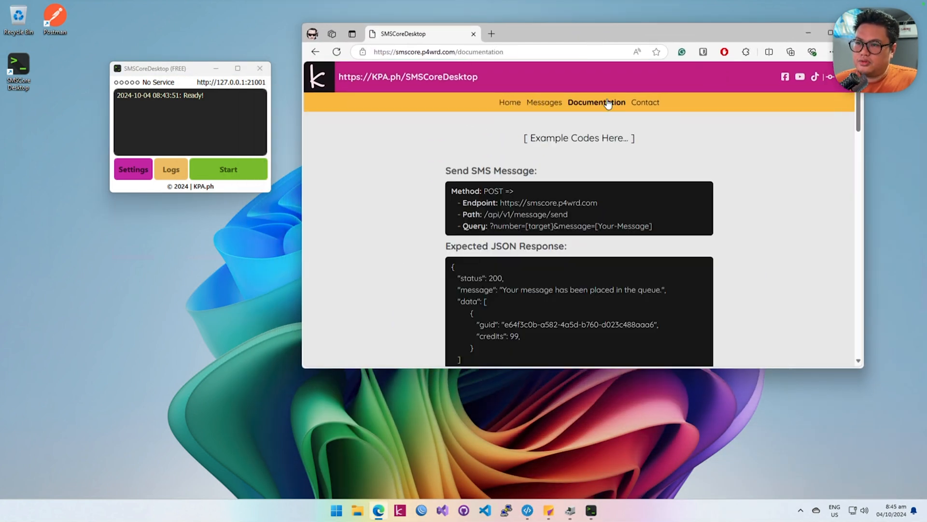
click(643, 108)
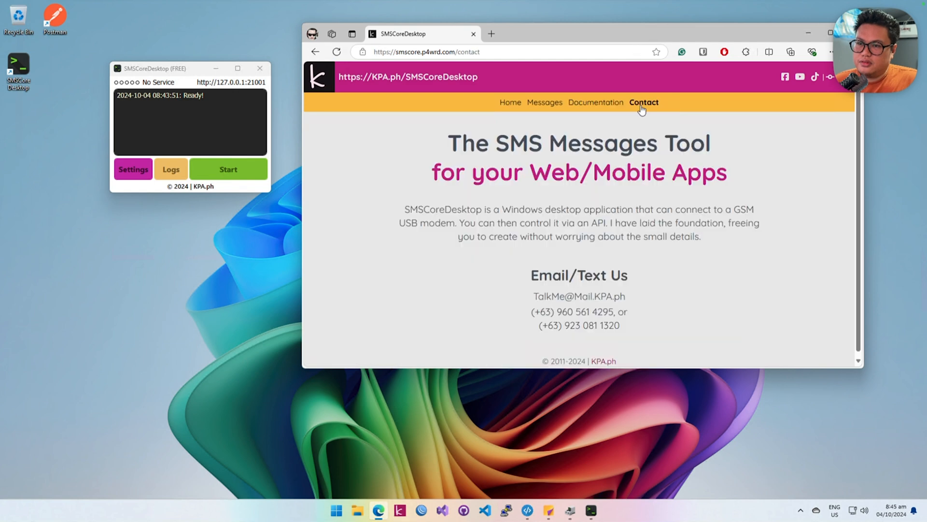
click(535, 104)
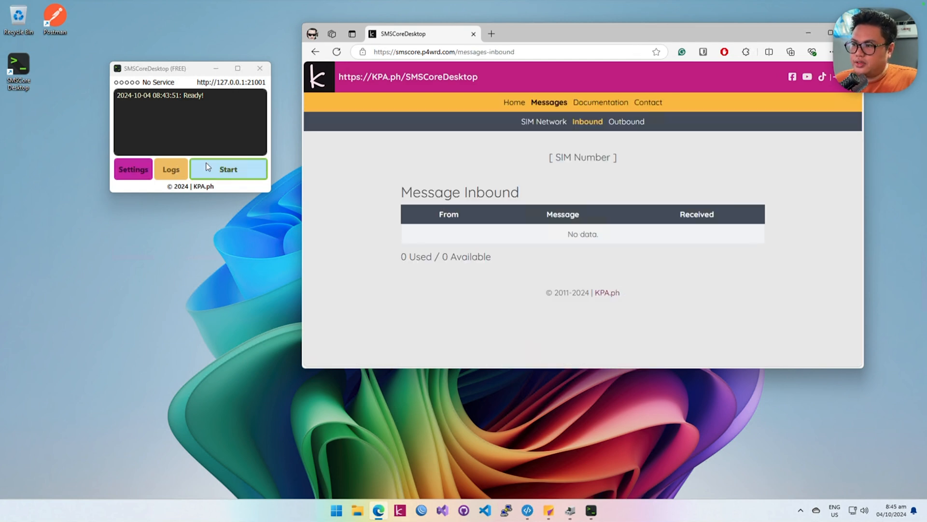
Step: Start the SMSCoreDesktop modem connection and alternate between the Inbound and Outbound message pages, ending on Inbound
click(228, 169)
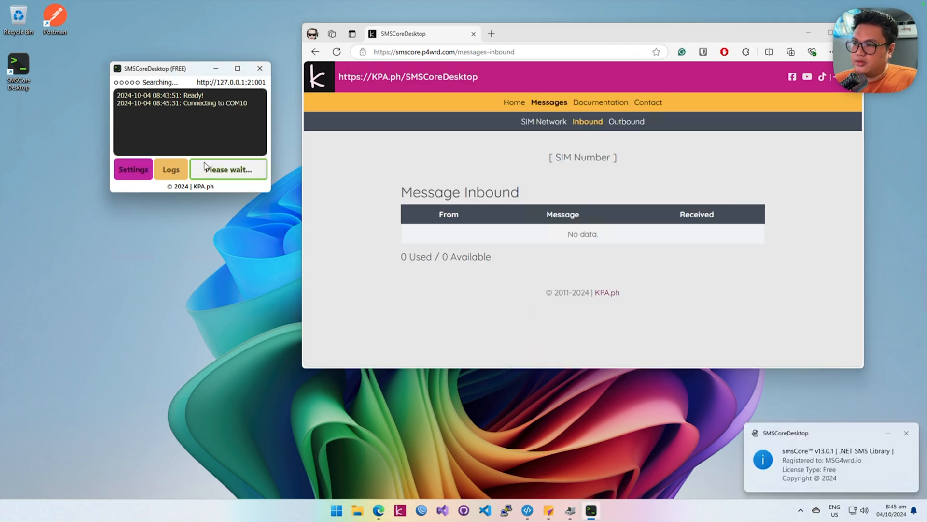
click(622, 122)
click(596, 127)
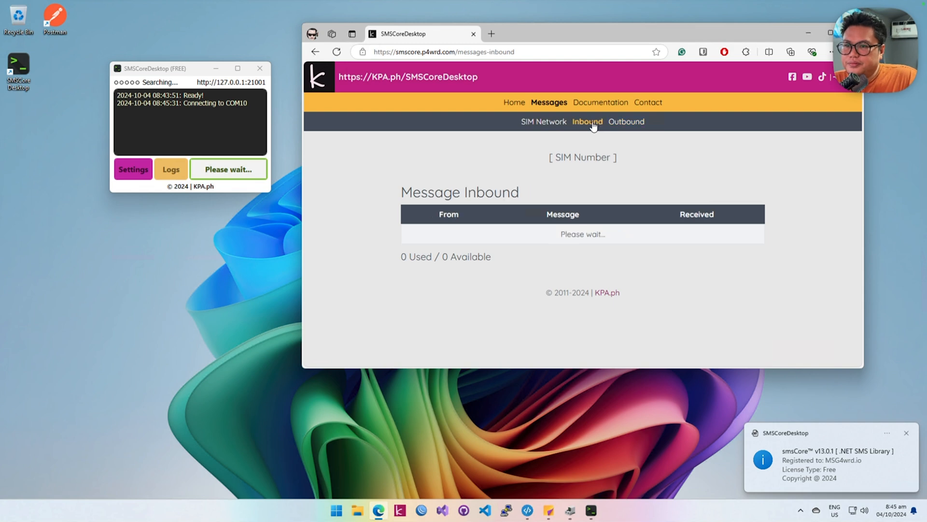
click(608, 127)
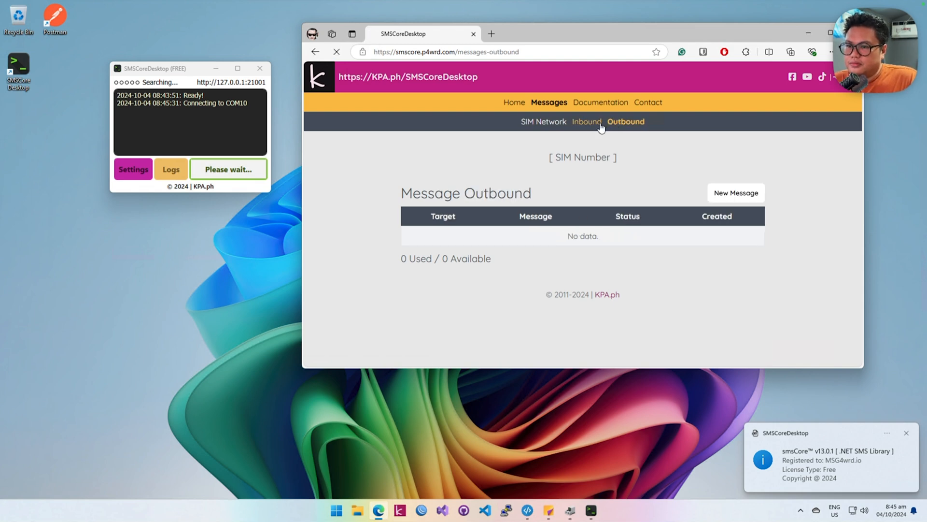
click(587, 123)
click(623, 123)
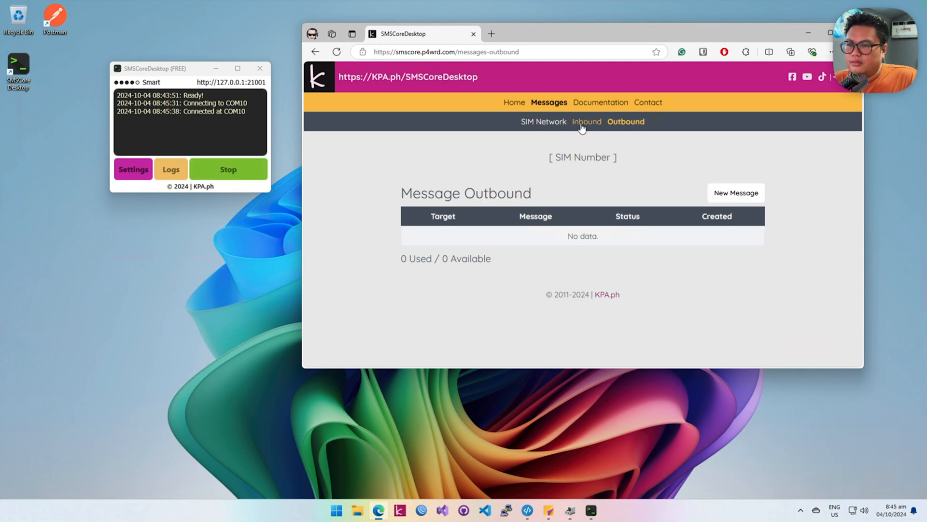
click(586, 123)
click(628, 123)
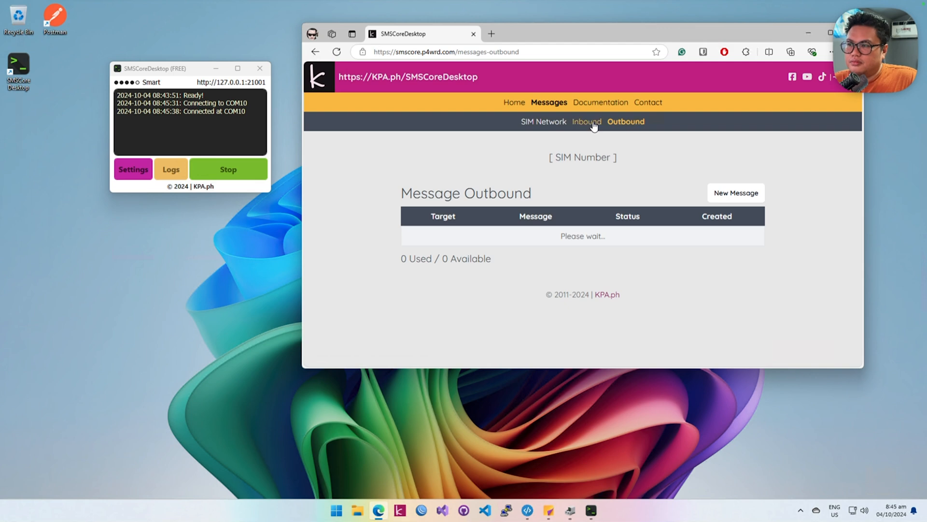
click(587, 124)
click(622, 123)
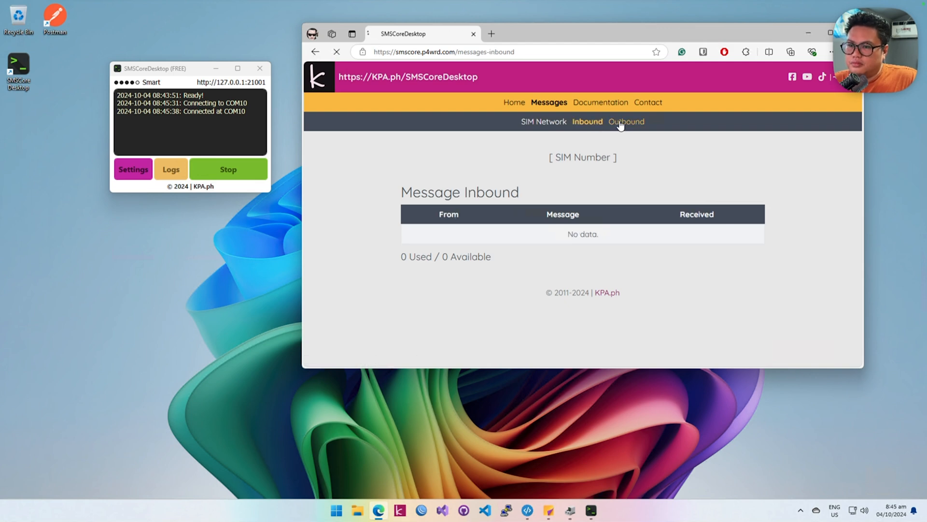
click(578, 121)
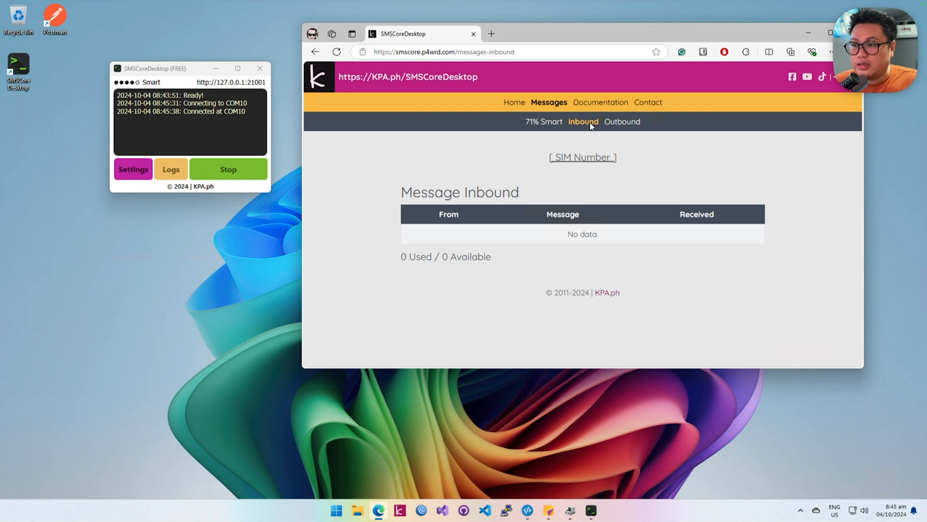
Step: Highlight the smscore.p4wrd.com/messages-inbound web address and lower the browser window to uncover the start of the V13.0.1 notes
drag(556, 33, 557, 84)
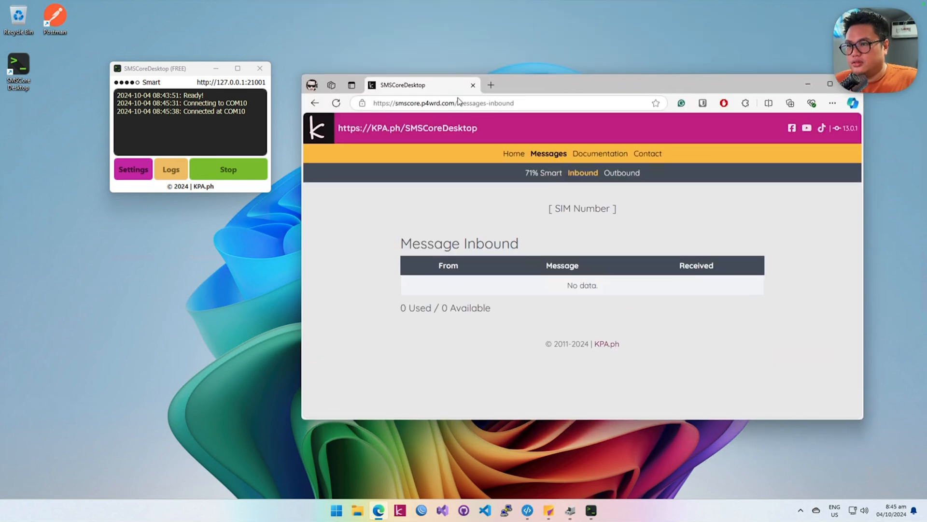
click(425, 103)
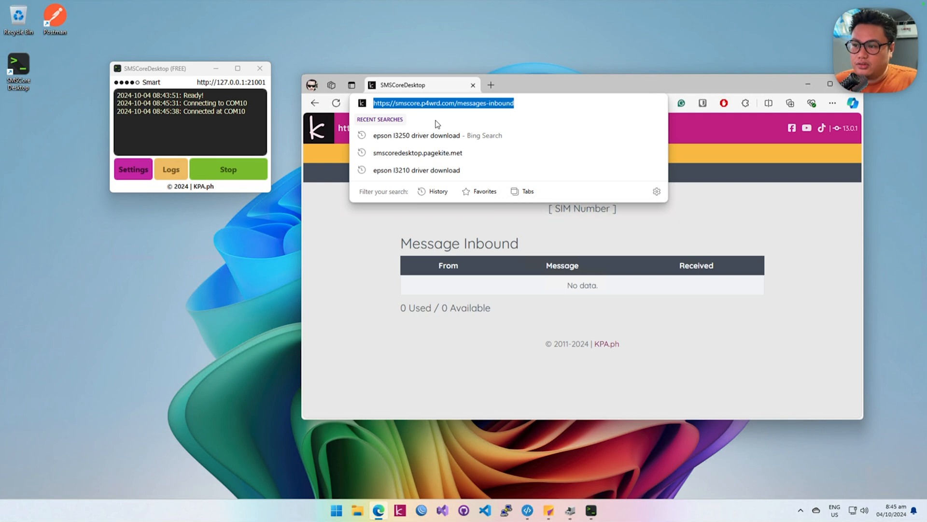
key(Escape)
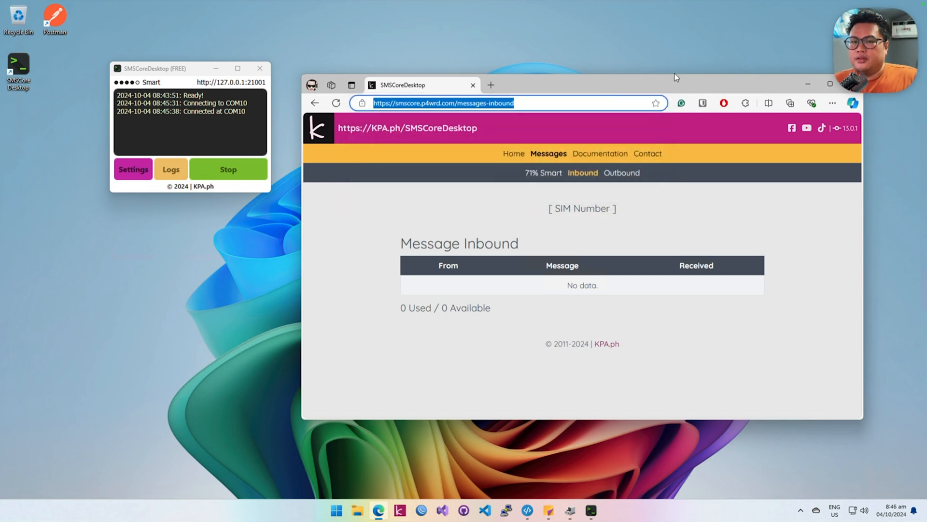
drag(752, 82, 691, 155)
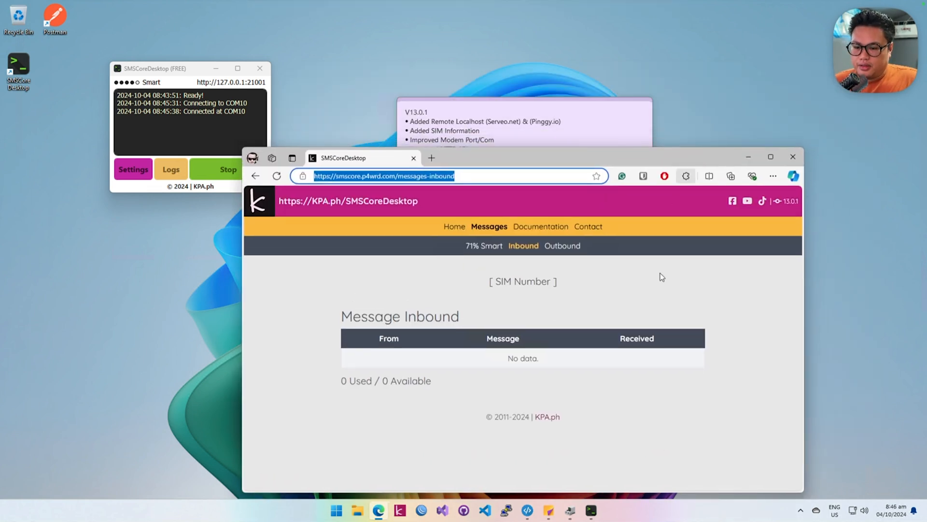
Step: Bring up the Port4WRD Launcher Agent, stop its service and reload the Inbound messages page in the browser
click(527, 511)
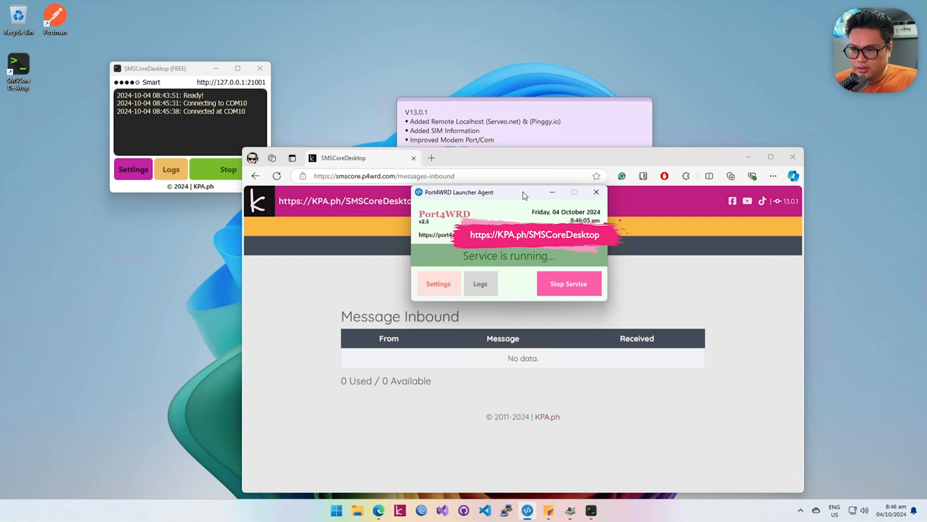
drag(525, 195, 639, 52)
click(689, 140)
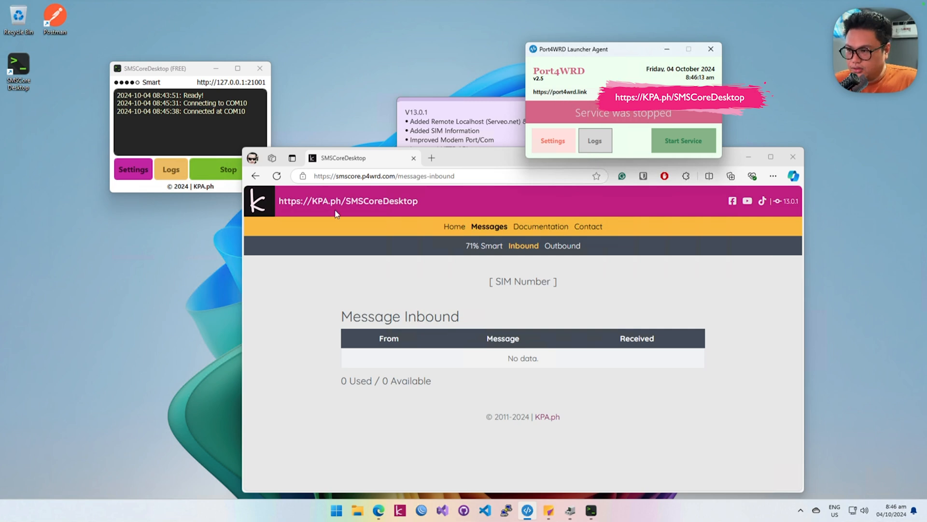
click(277, 176)
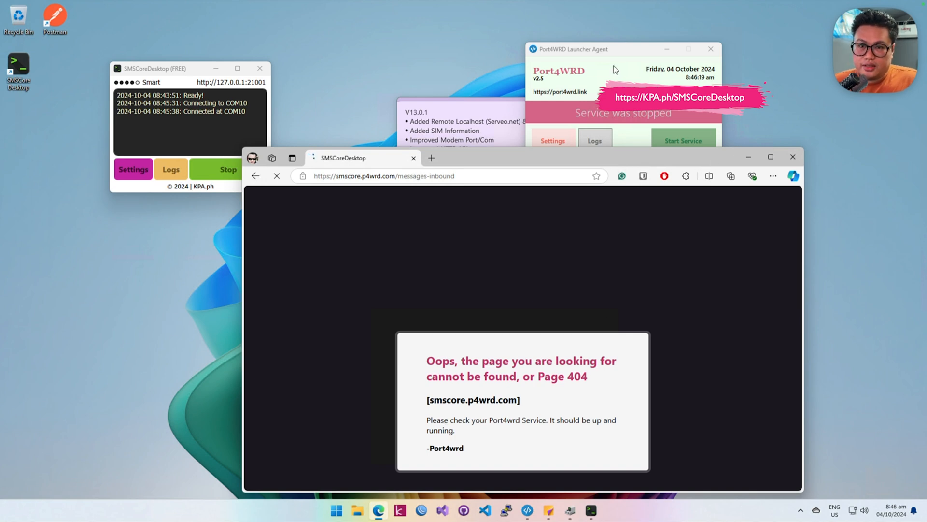
Step: Start the Port4WRD service again, reload the Inbound messages page and open the Outbound page
click(632, 67)
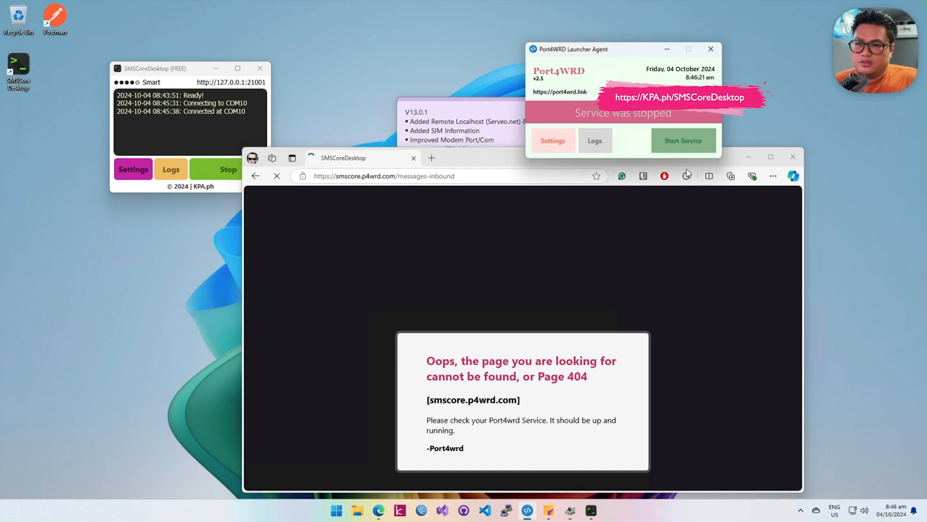
click(666, 144)
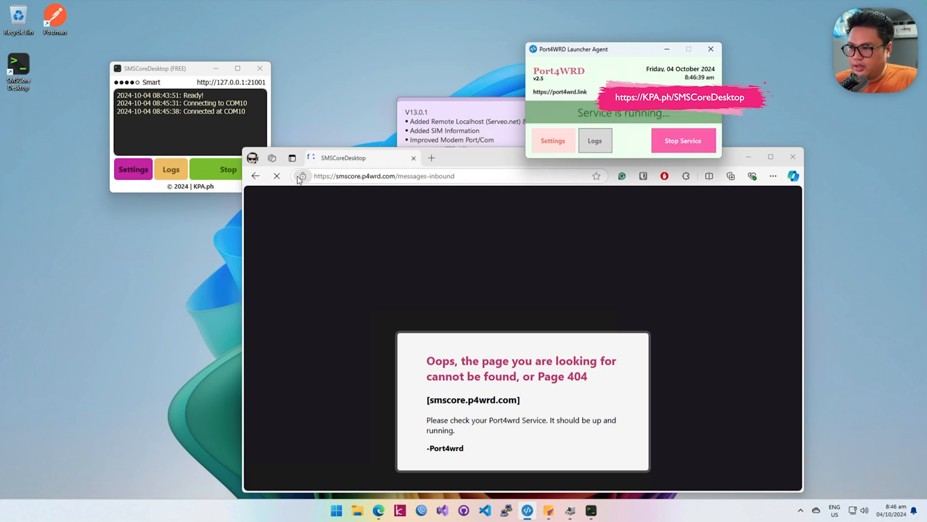
click(278, 176)
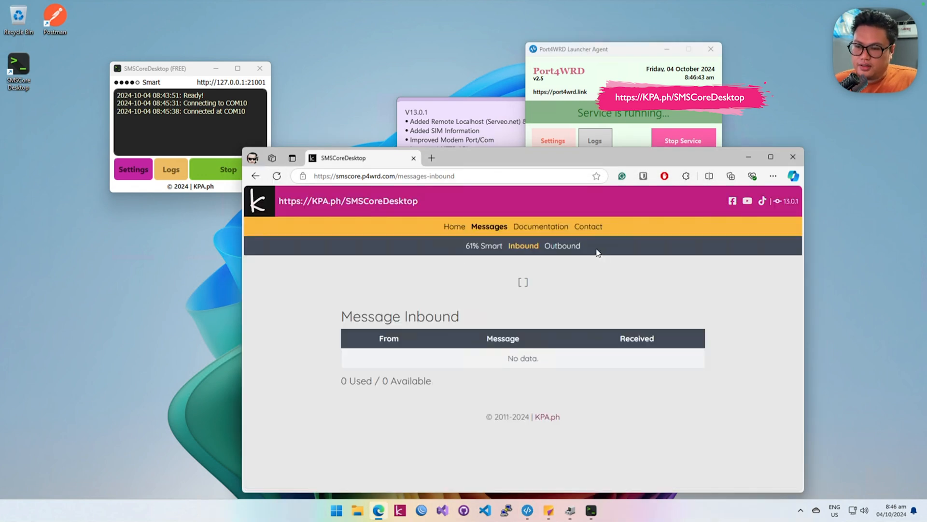
click(566, 247)
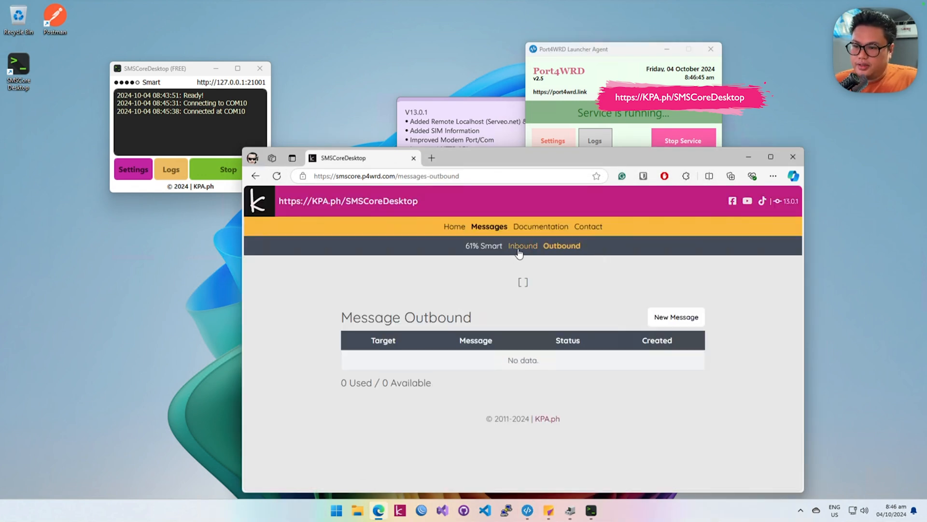
Step: Arrange the Port4WRD Launcher Agent and SMSCoreDesktop windows around the V13.0.1 release note, with the note in front of the browser
drag(634, 52, 634, 57)
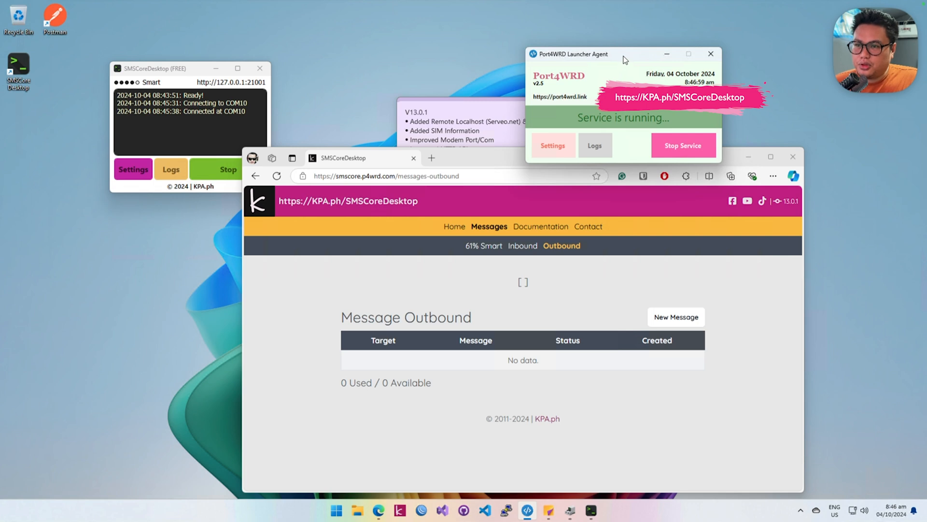
drag(623, 62, 638, 59)
click(153, 66)
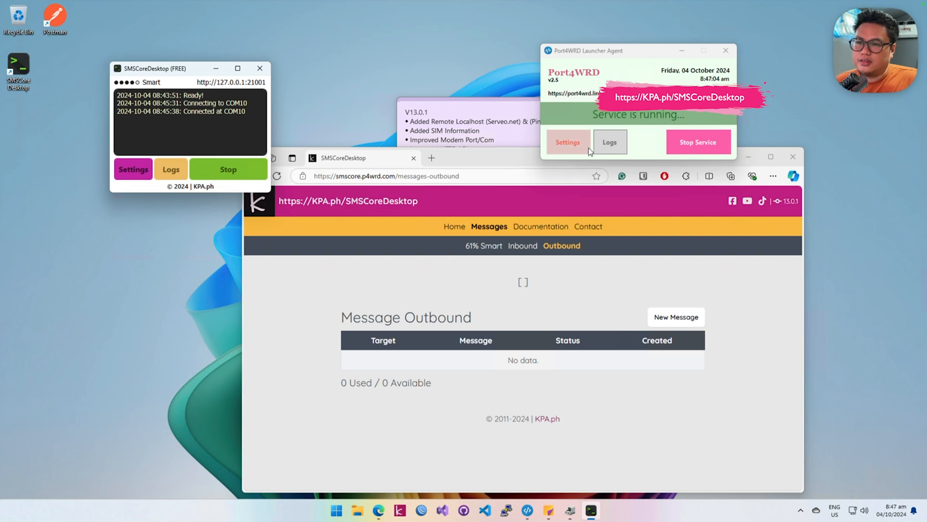
click(496, 139)
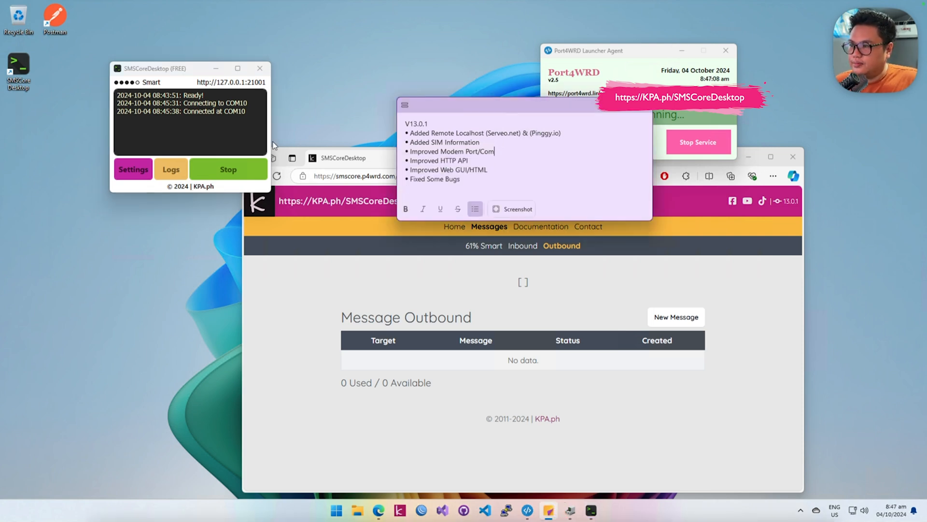
drag(174, 73, 207, 110)
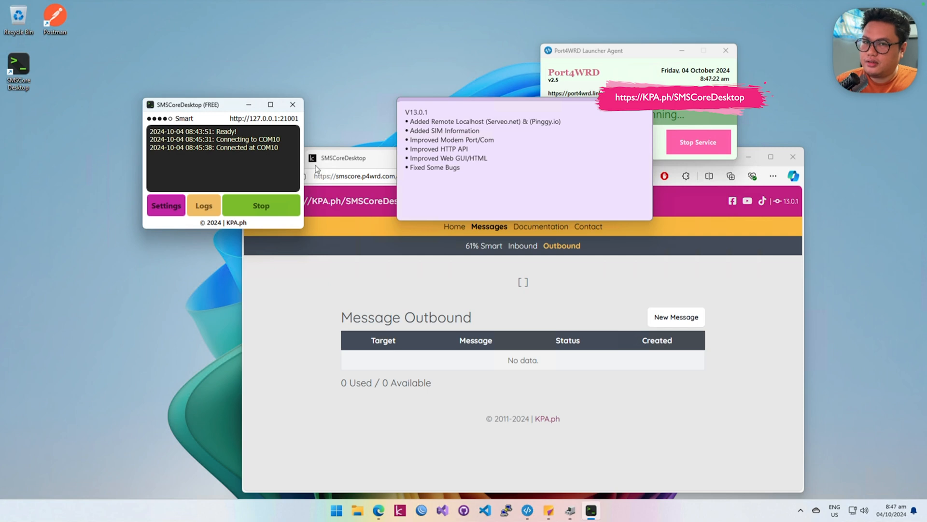
drag(230, 107, 284, 153)
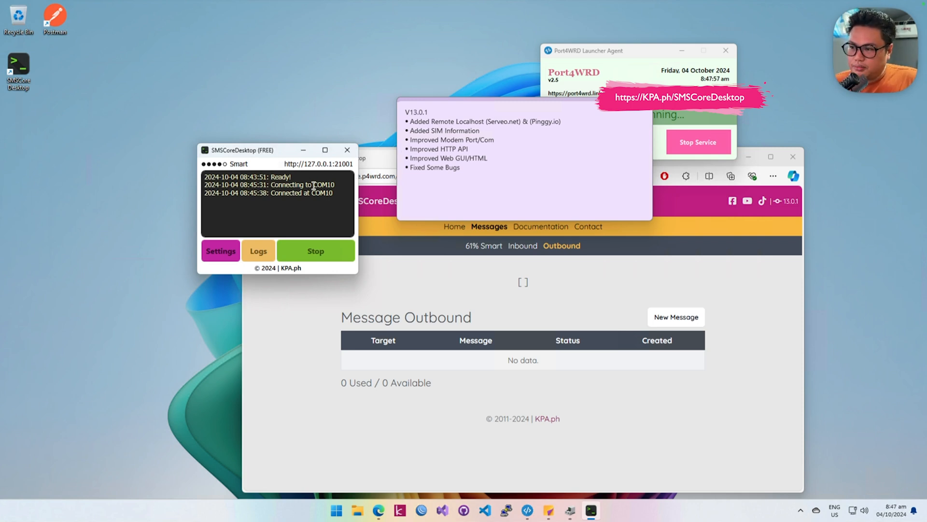
click(506, 128)
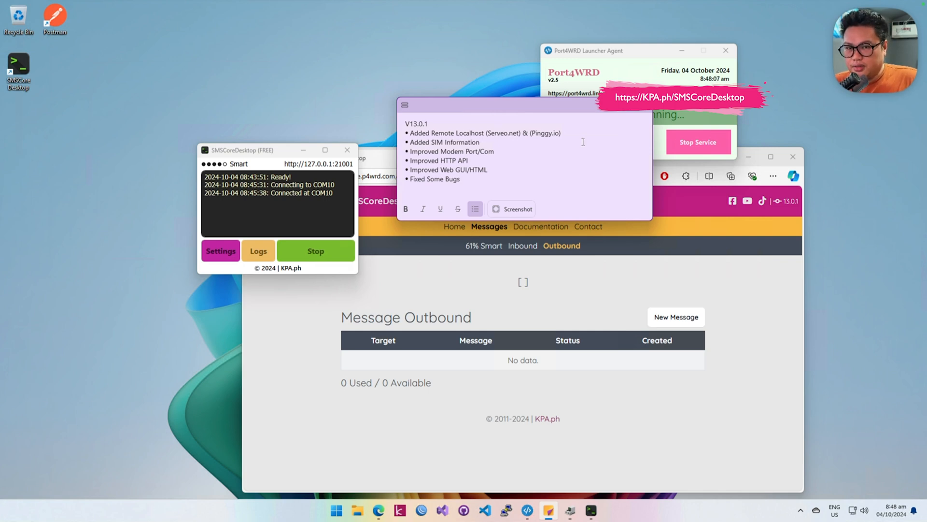
drag(271, 155, 248, 151)
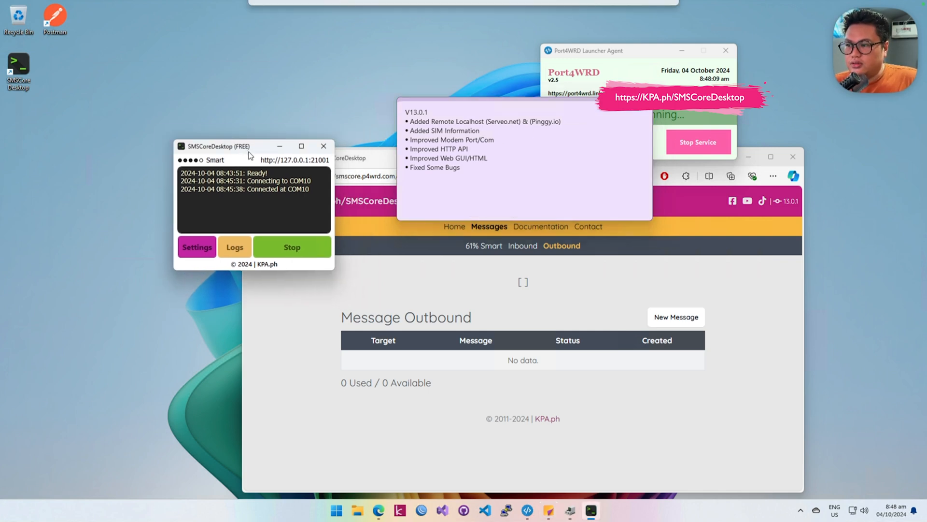